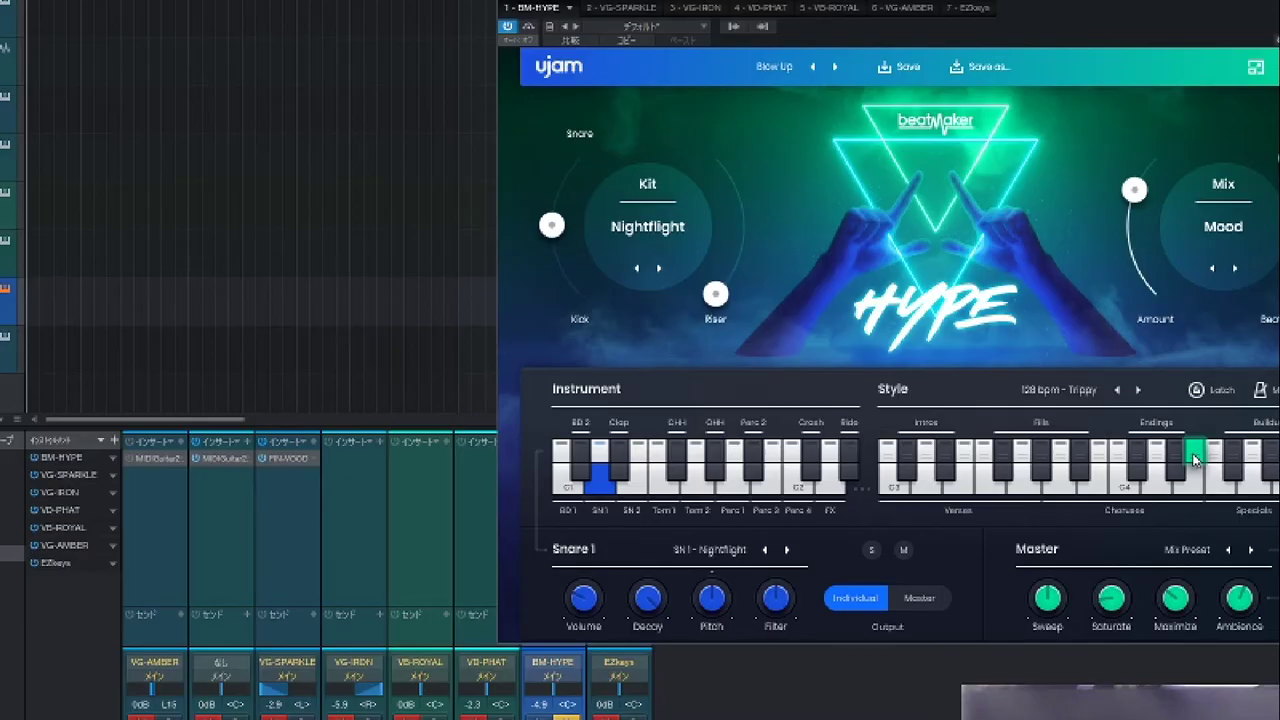
Step: Place a chorus phrase from the 128 bpm - Trippy style at the start of the BM-HYPE track and duplicate it three times
left_click_drag(1195, 458, 52, 296)
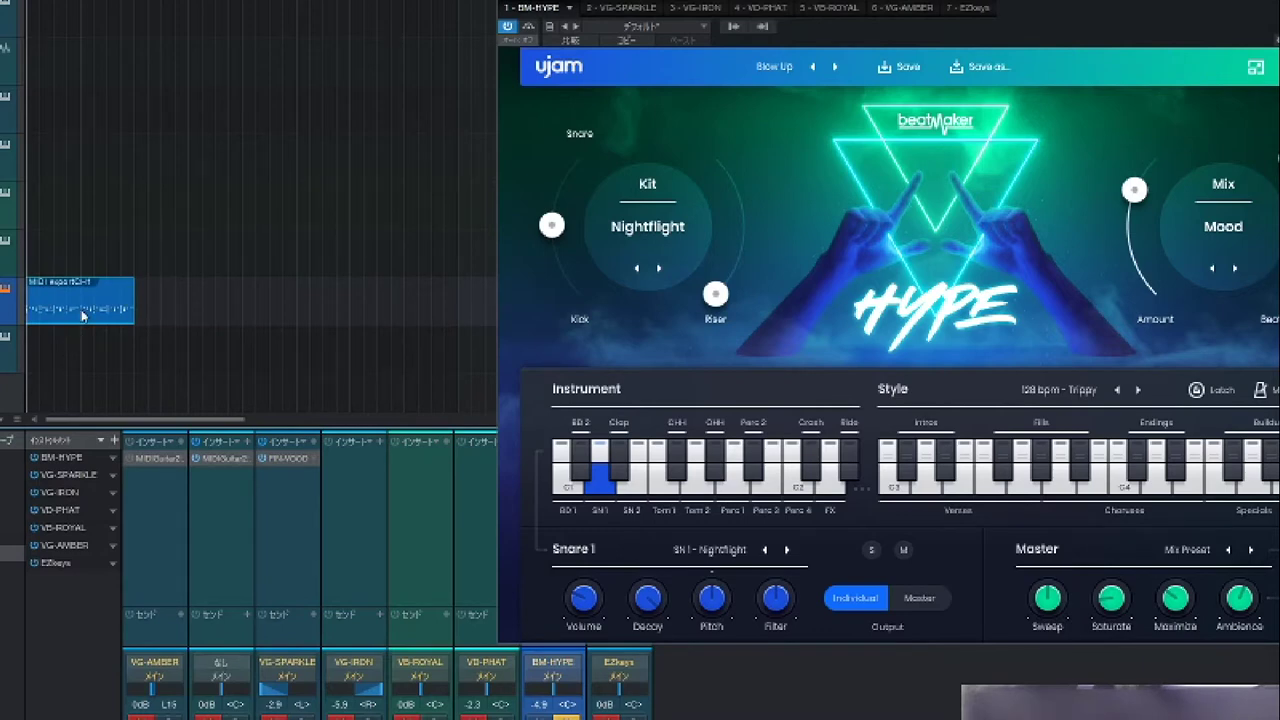
key("d")
key("d")
key("d")
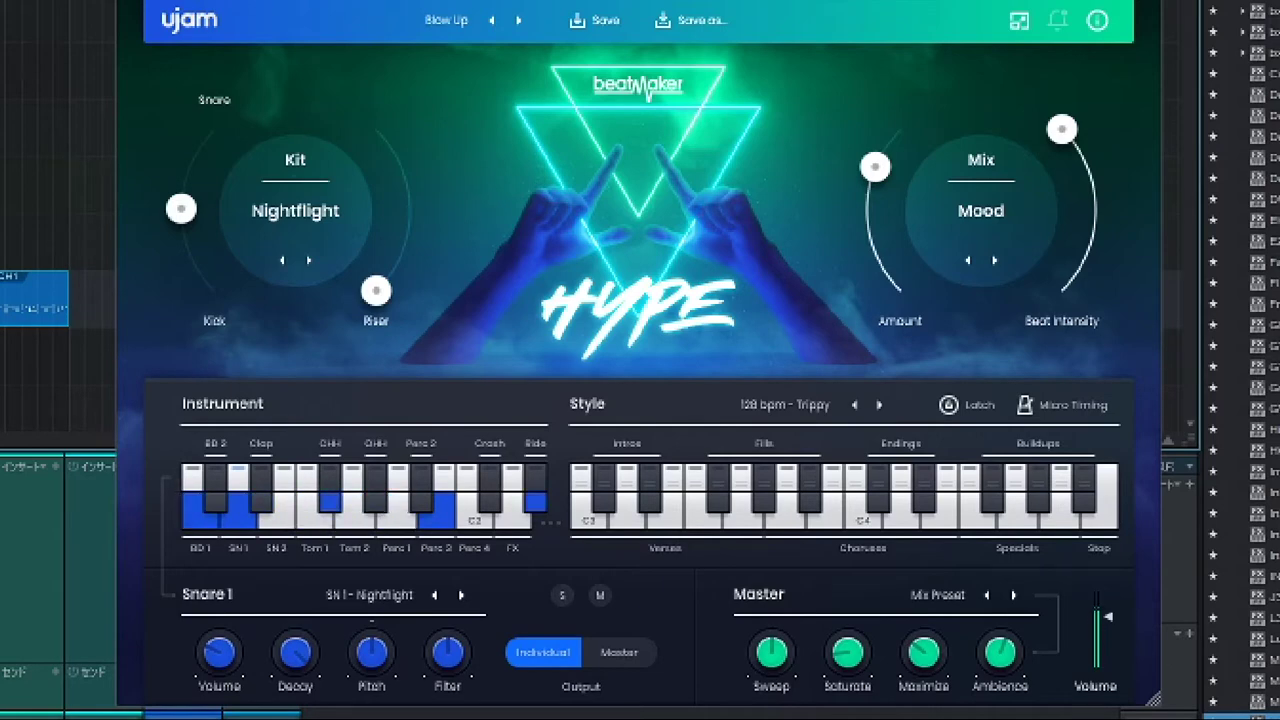
key("space")
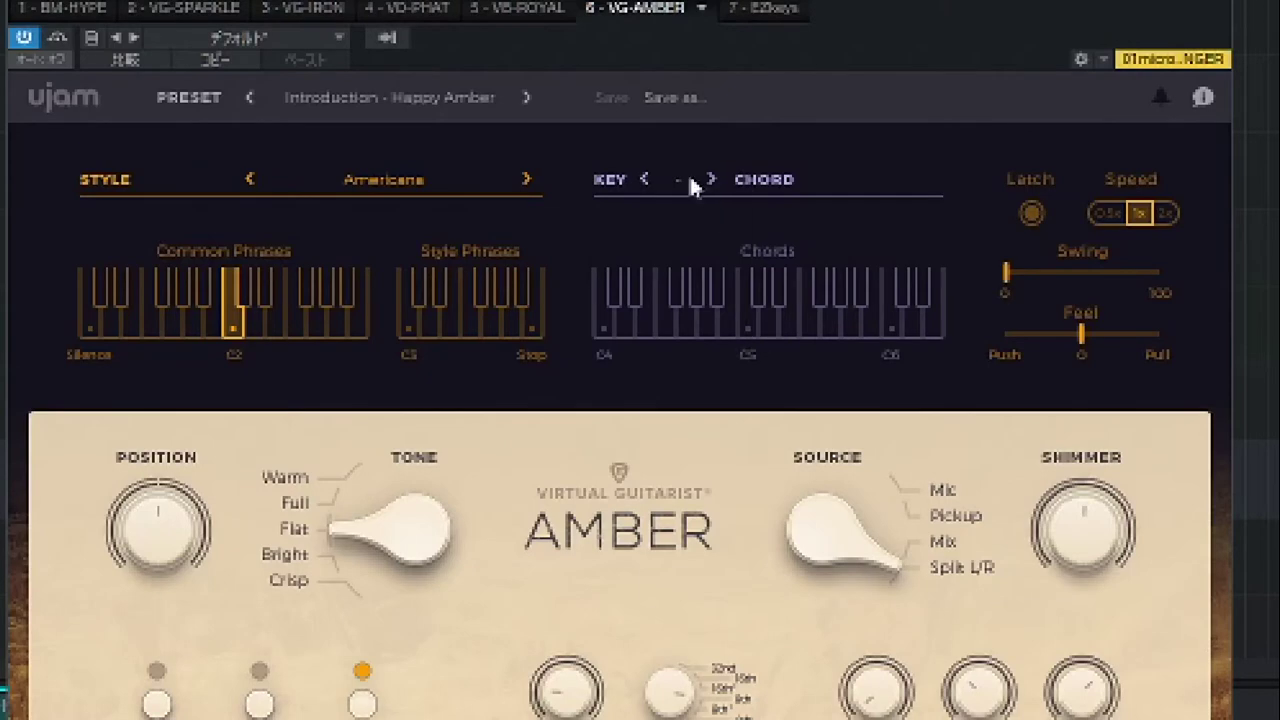
Step: Set Amber's key to C and audition the C, D, E and F chord keys
left_click(682, 180)
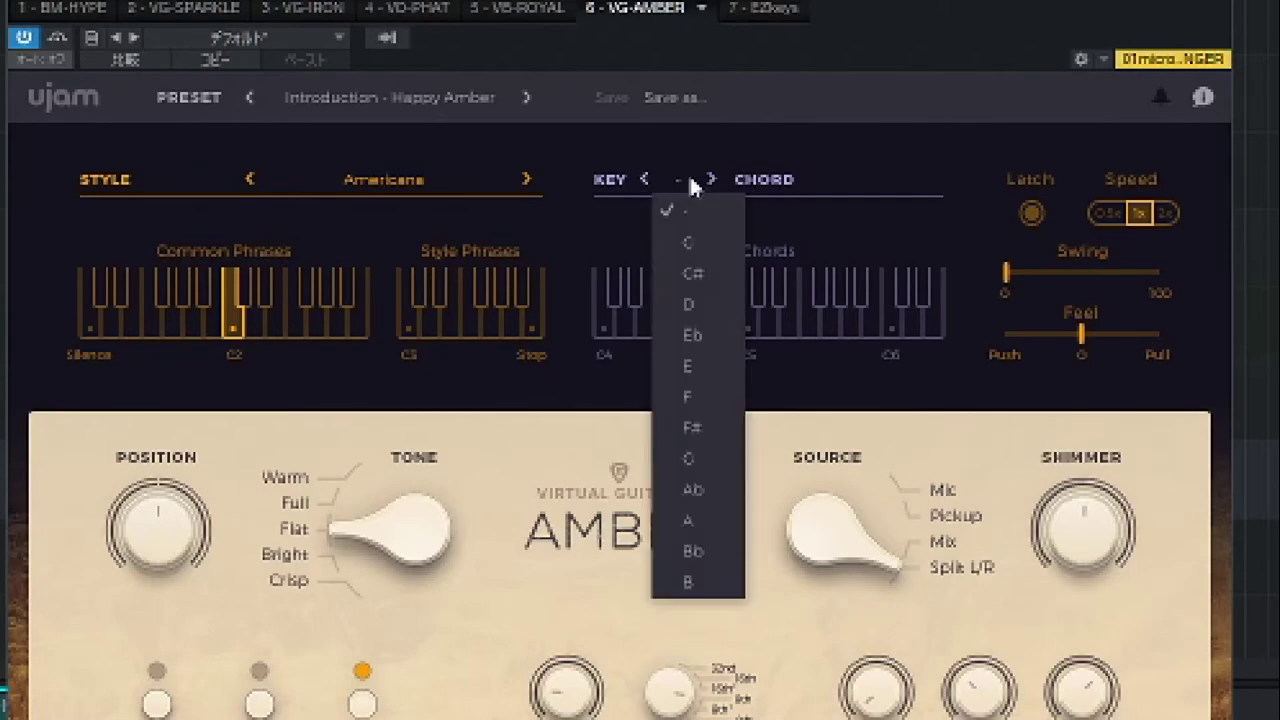
left_click(687, 250)
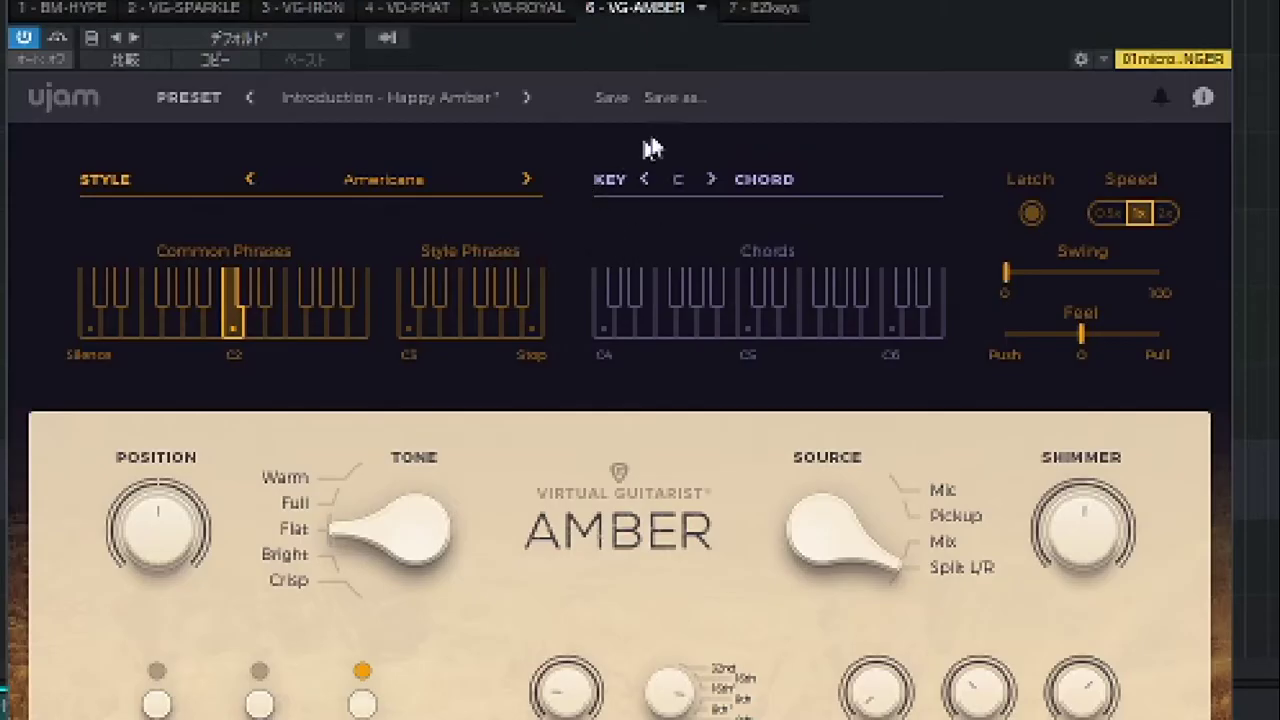
left_click(601, 320)
left_click(629, 334)
left_click(650, 331)
left_click(668, 333)
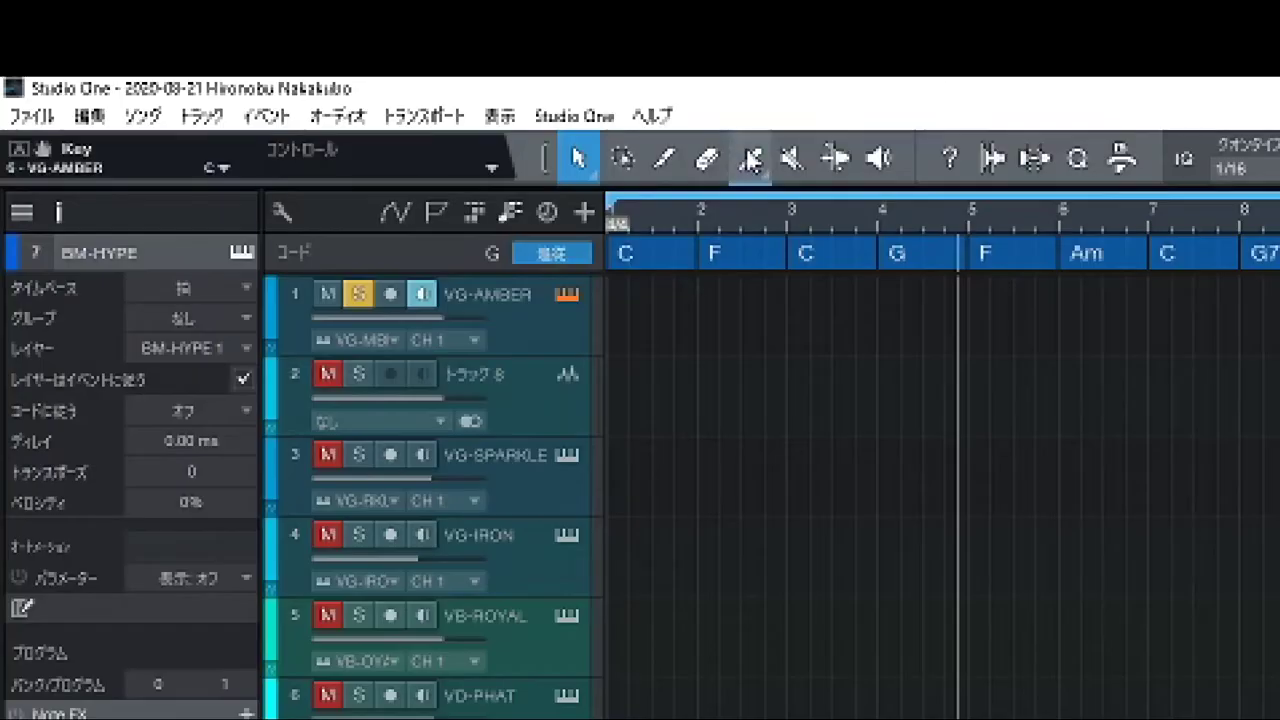
Step: Paint an empty one-bar part in bar 1 of the VG-AMBER track and open it in the note editor
left_click(281, 29)
mouse_move(699, 305)
left_mouse_down()
mouse_move(517, 309)
mouse_move(509, 322)
left_mouse_up()
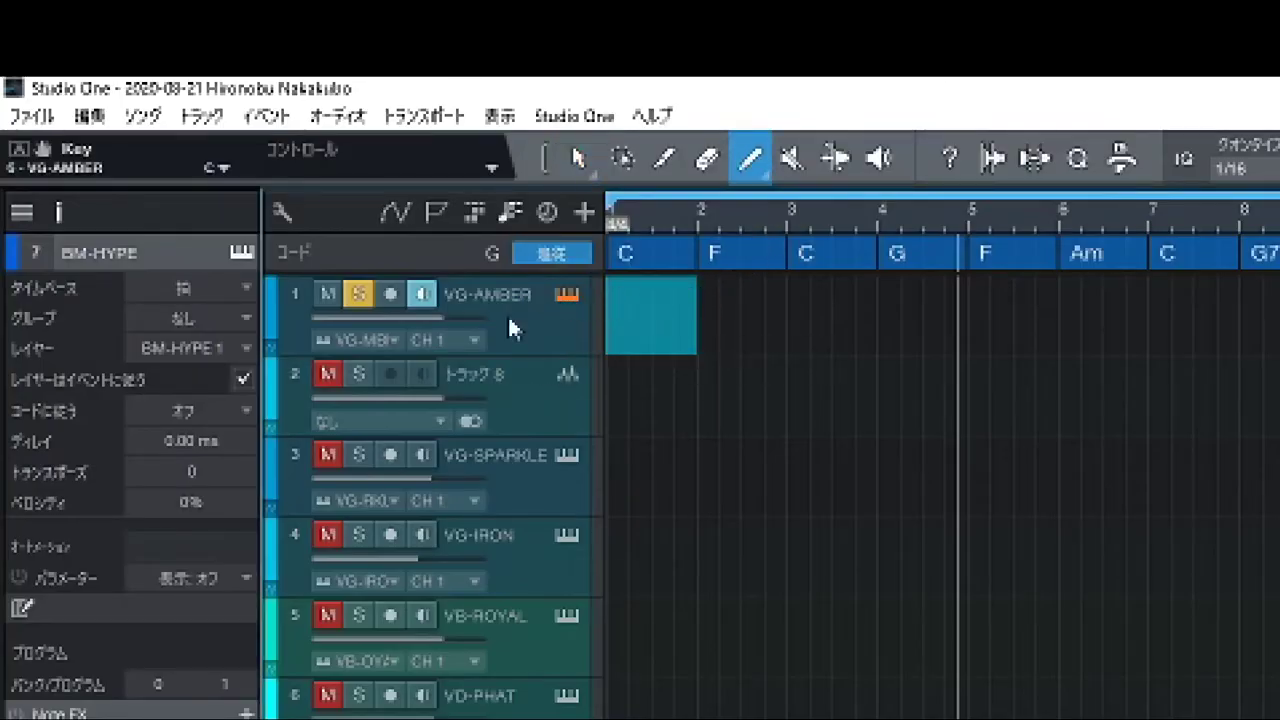
left_click(579, 160)
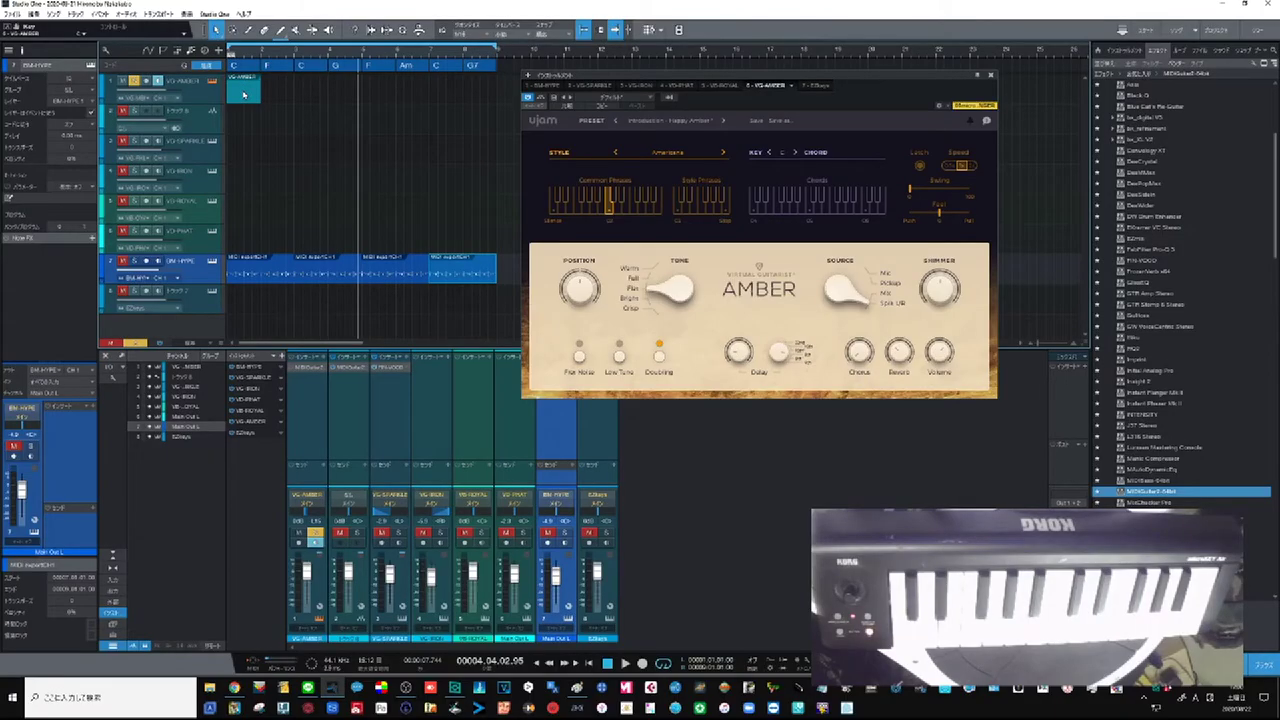
double_click(243, 95)
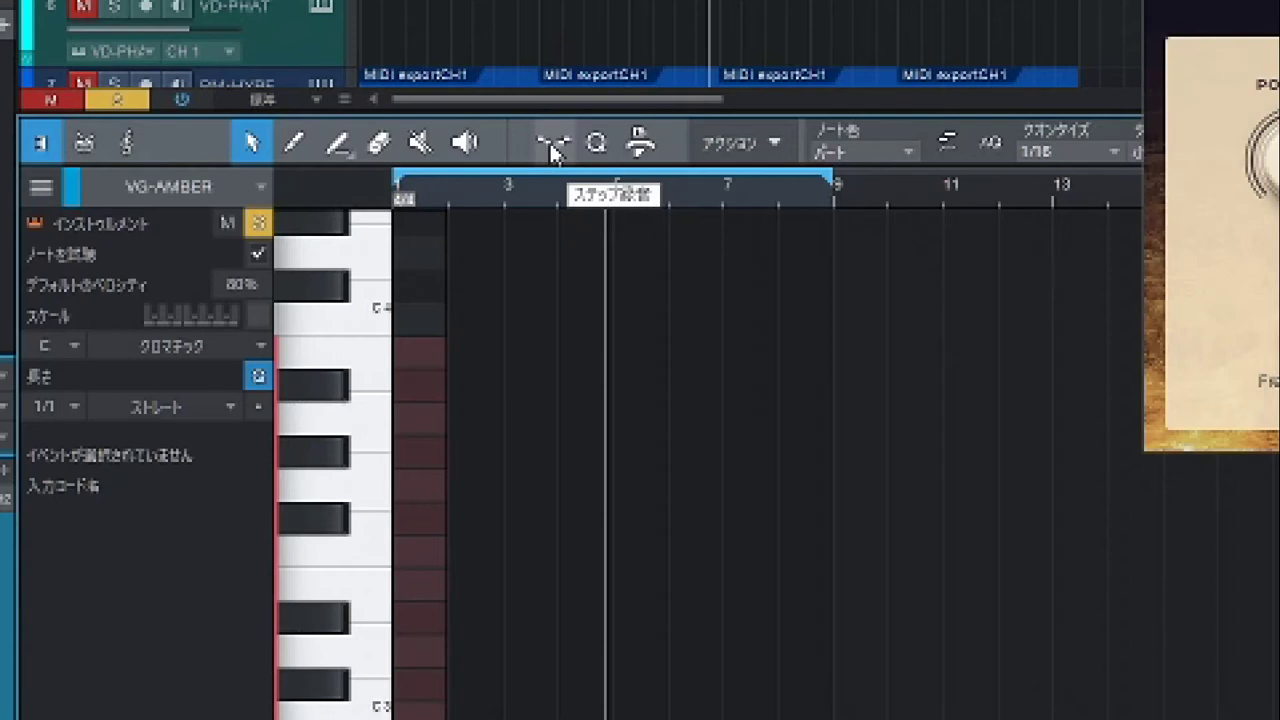
Step: Enable step recording in the note editor with a whole-note (1/1) step length
left_click(553, 147)
left_click(958, 203)
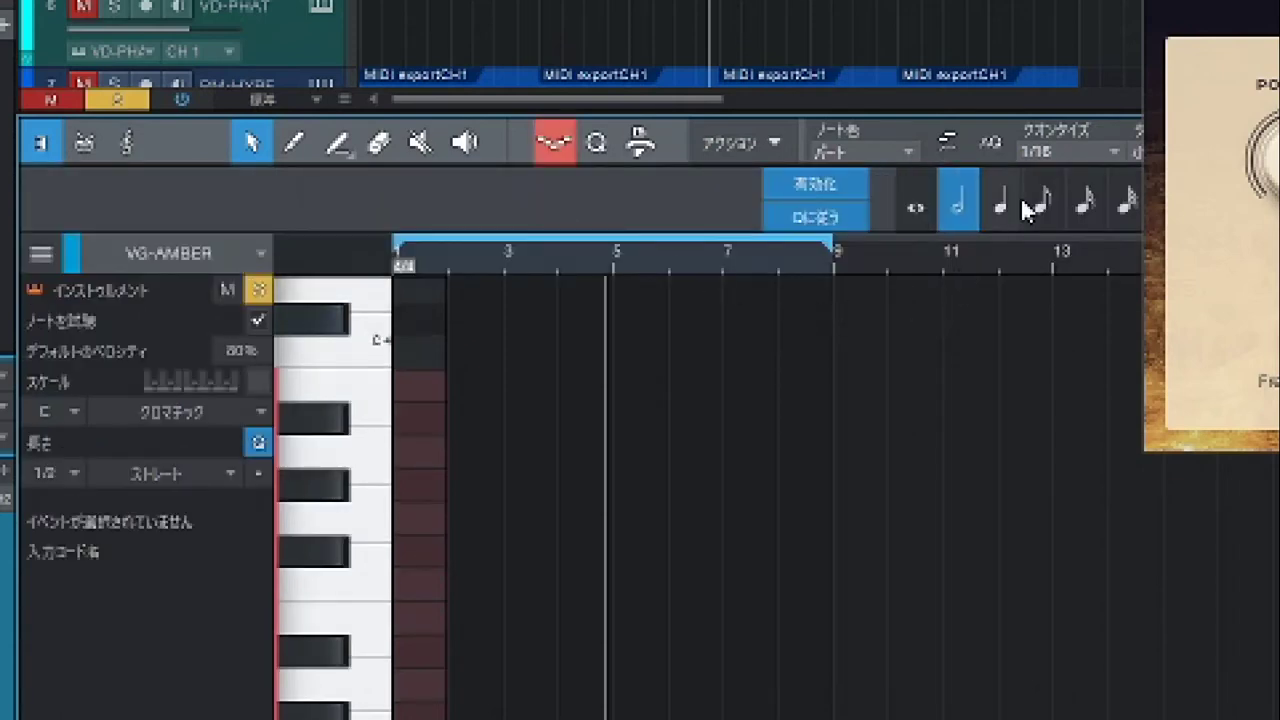
left_click(1015, 208)
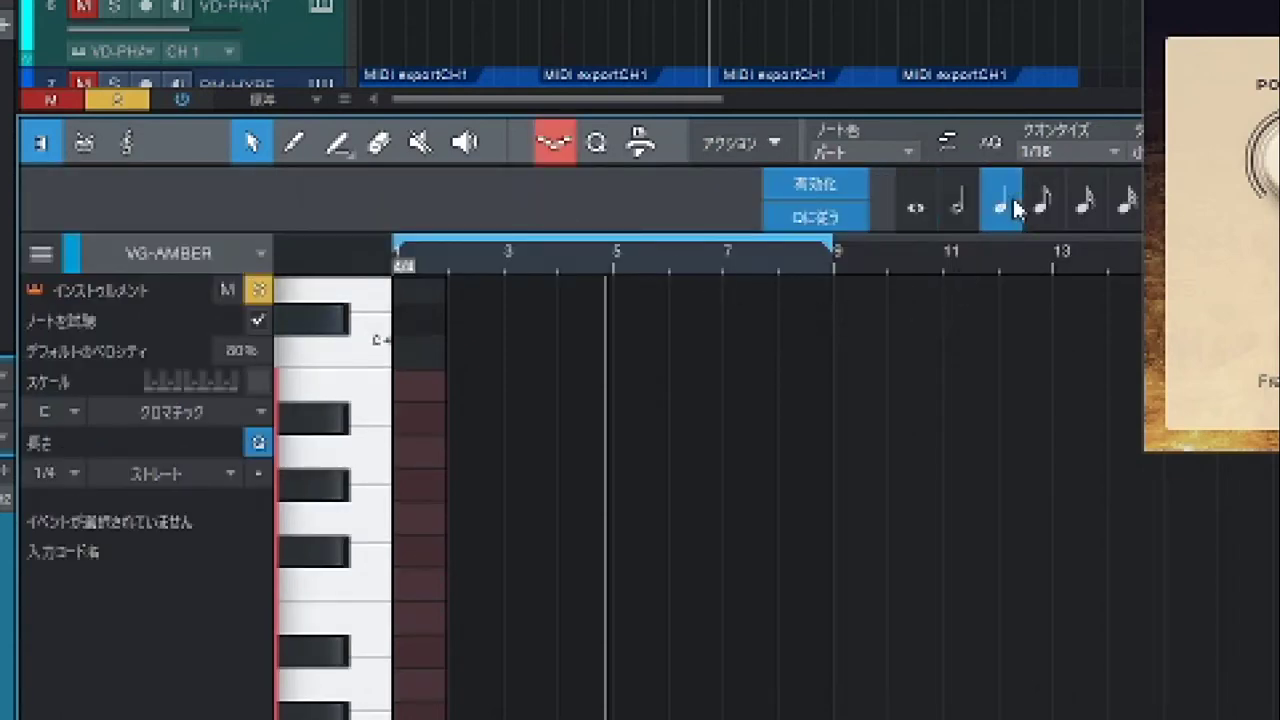
left_click(916, 207)
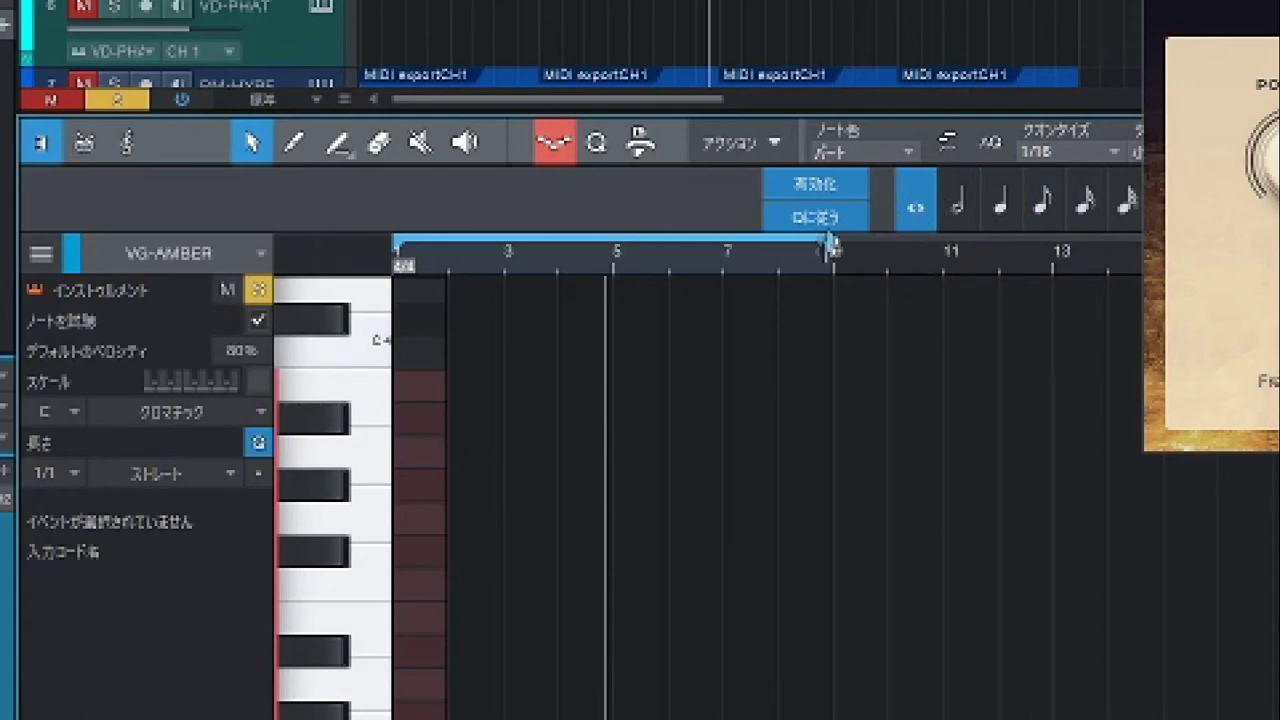
key("comma")
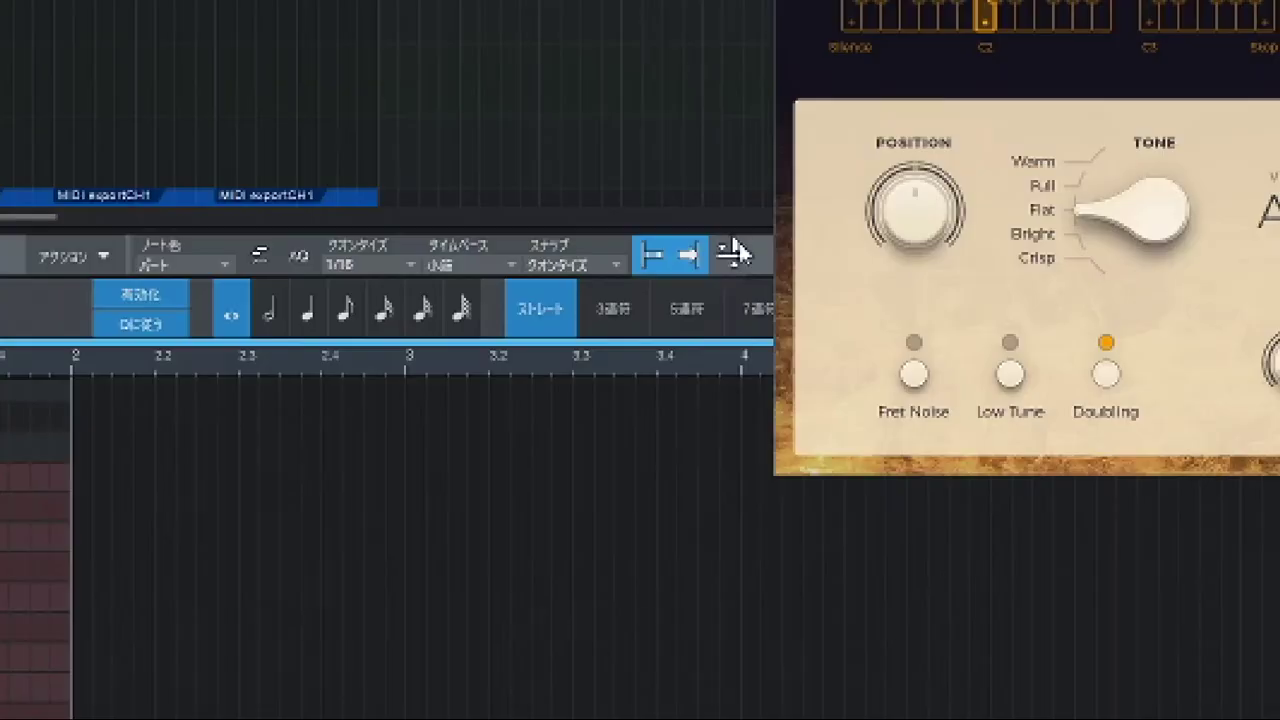
Step: Synchronise the note editor with the arrangement view and step-record a C, E and G chord across bar 1
left_click(731, 258)
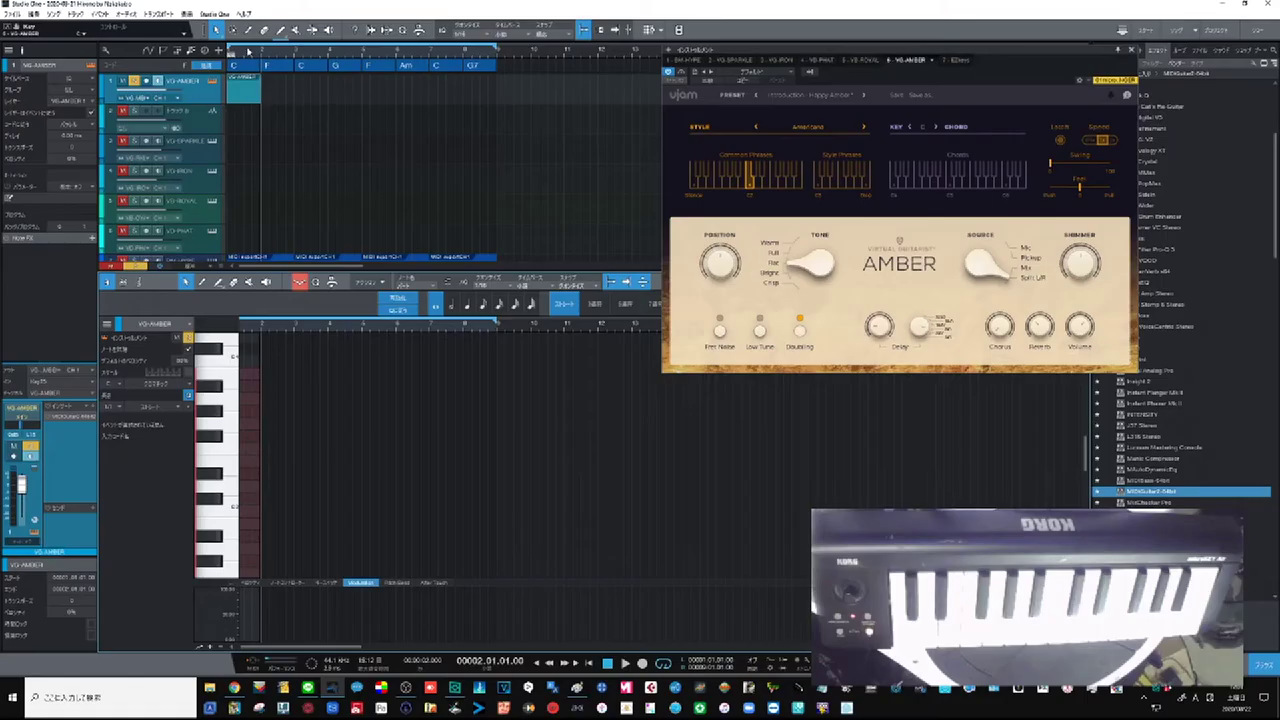
left_click_drag(248, 51, 335, 68)
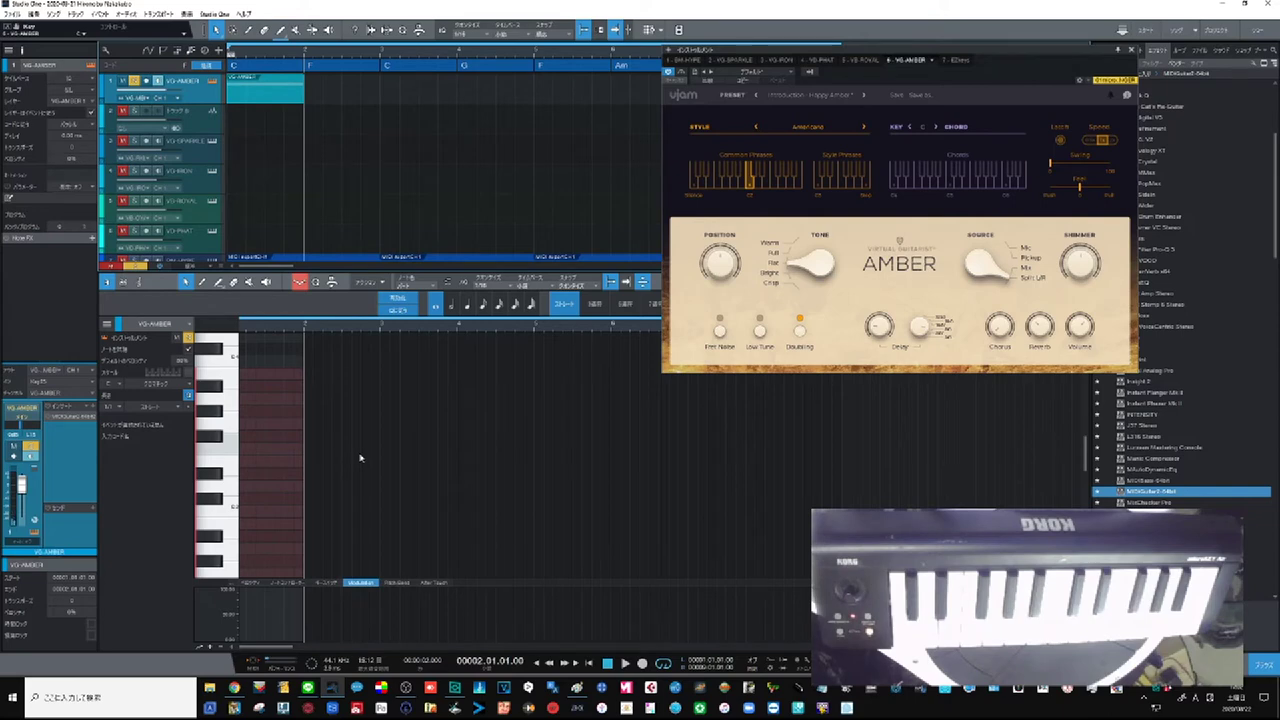
scroll(211, 485, "up", 2)
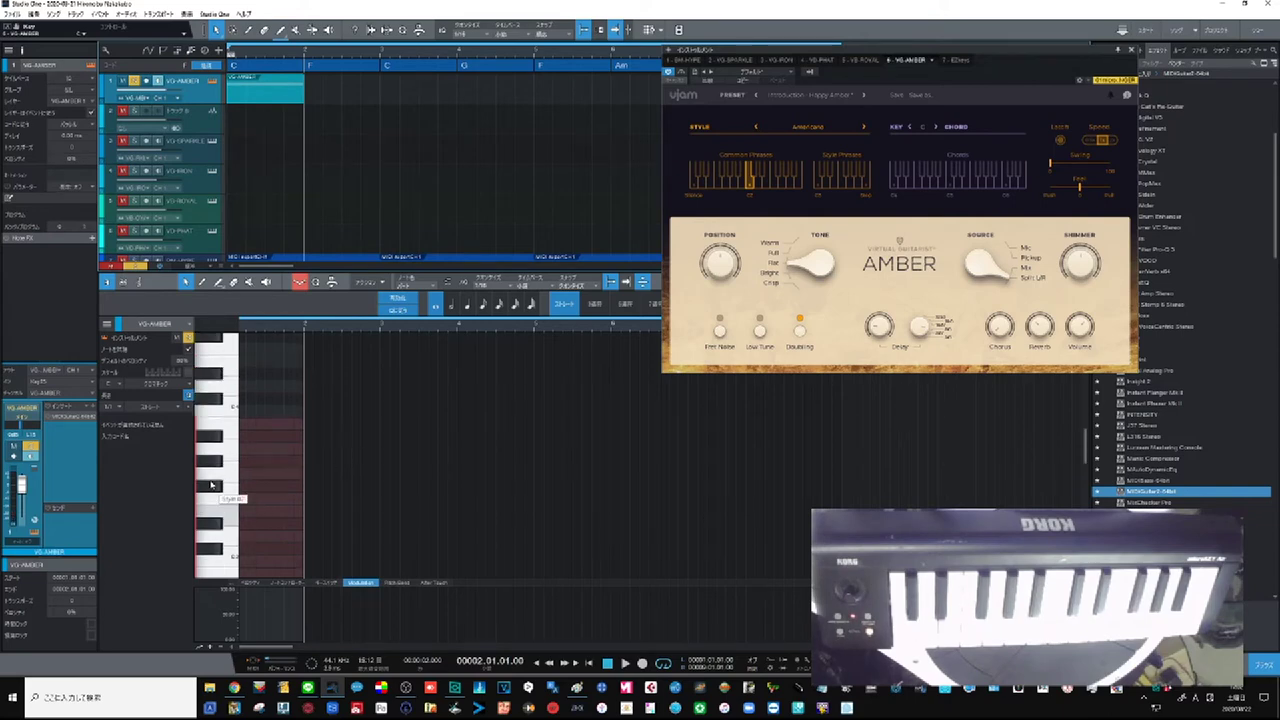
scroll(211, 485, "down", 3)
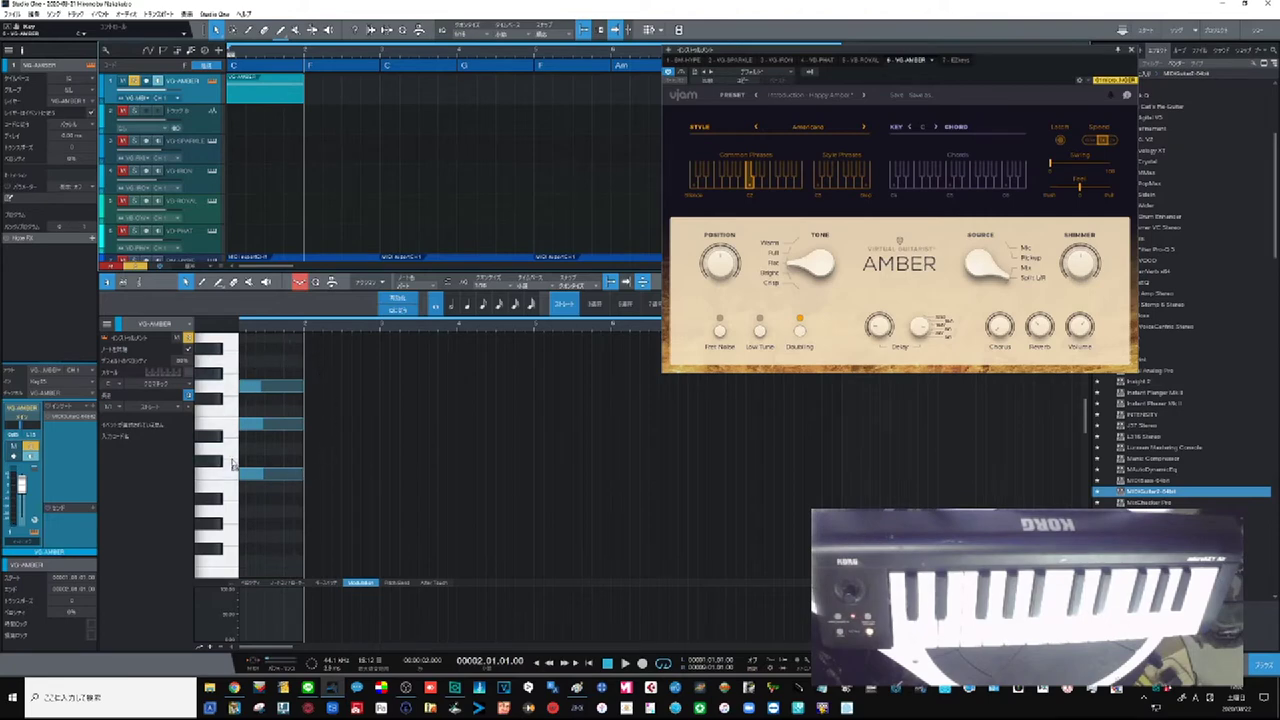
scroll(228, 440, "up", 3)
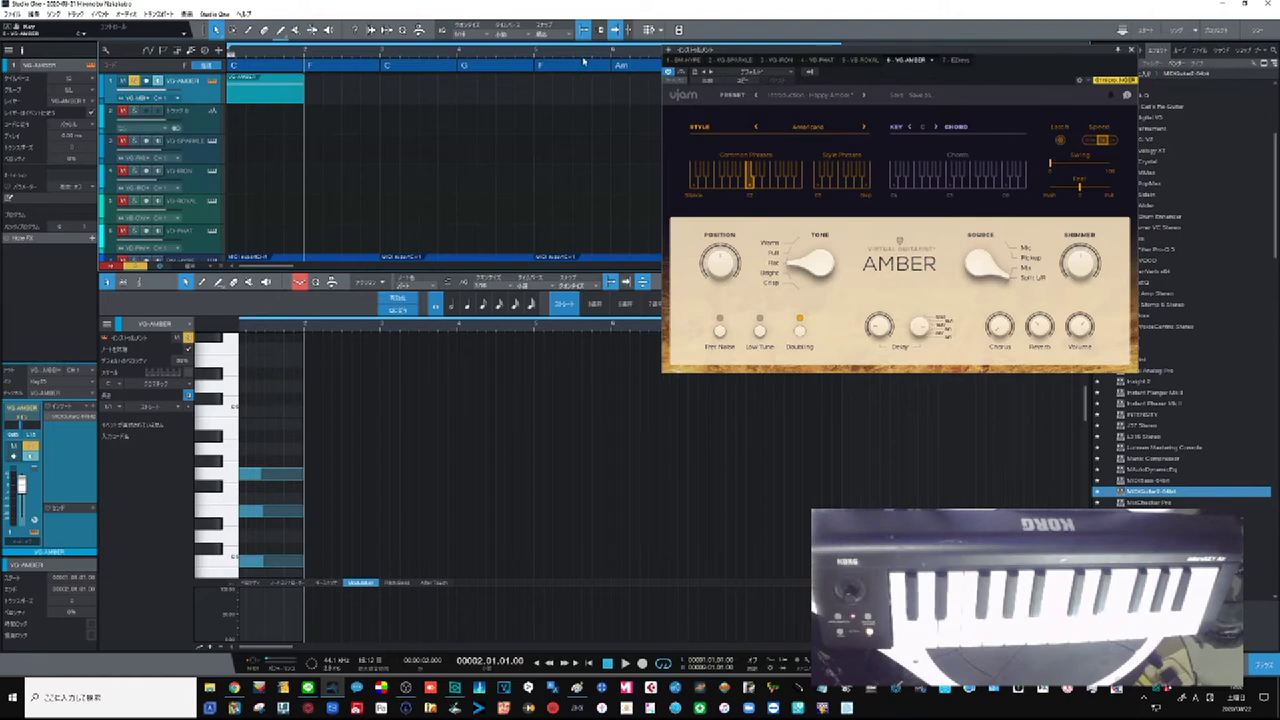
left_click_drag(587, 54, 583, 45)
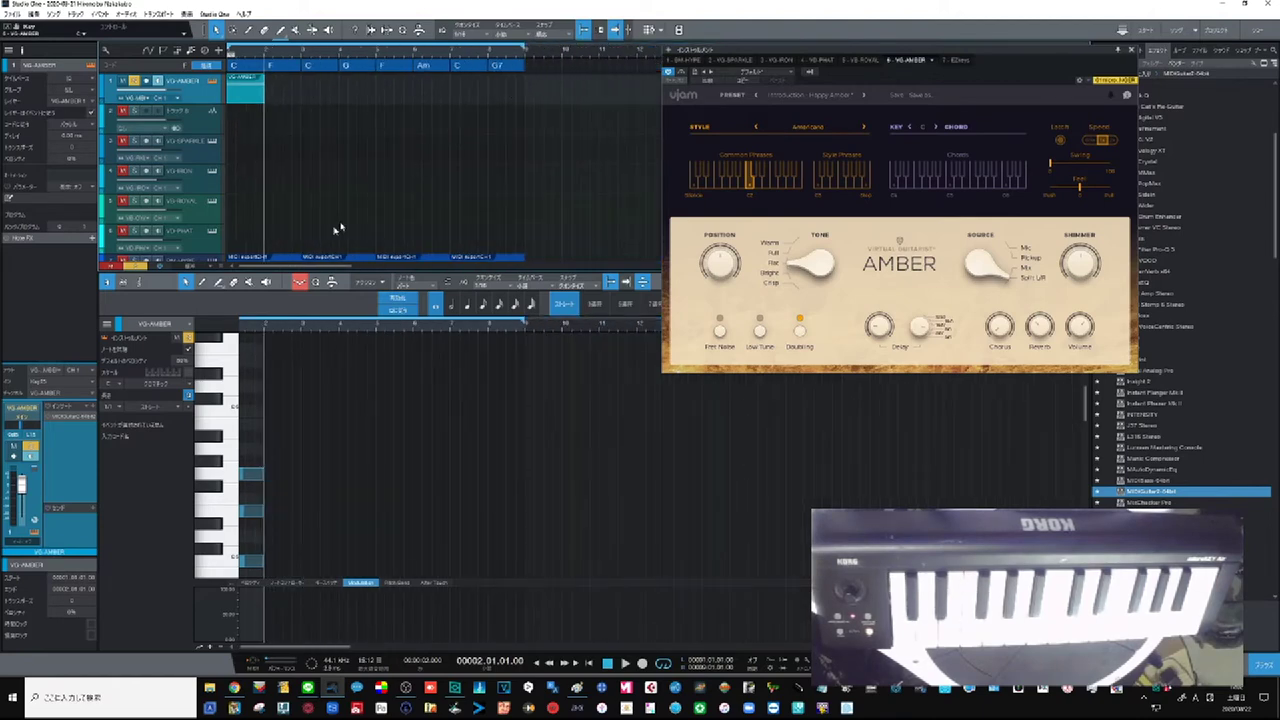
Step: Draw a one-bar C note an octave above the chord's root in the VG-AMBER part
left_click_drag(254, 327, 300, 400)
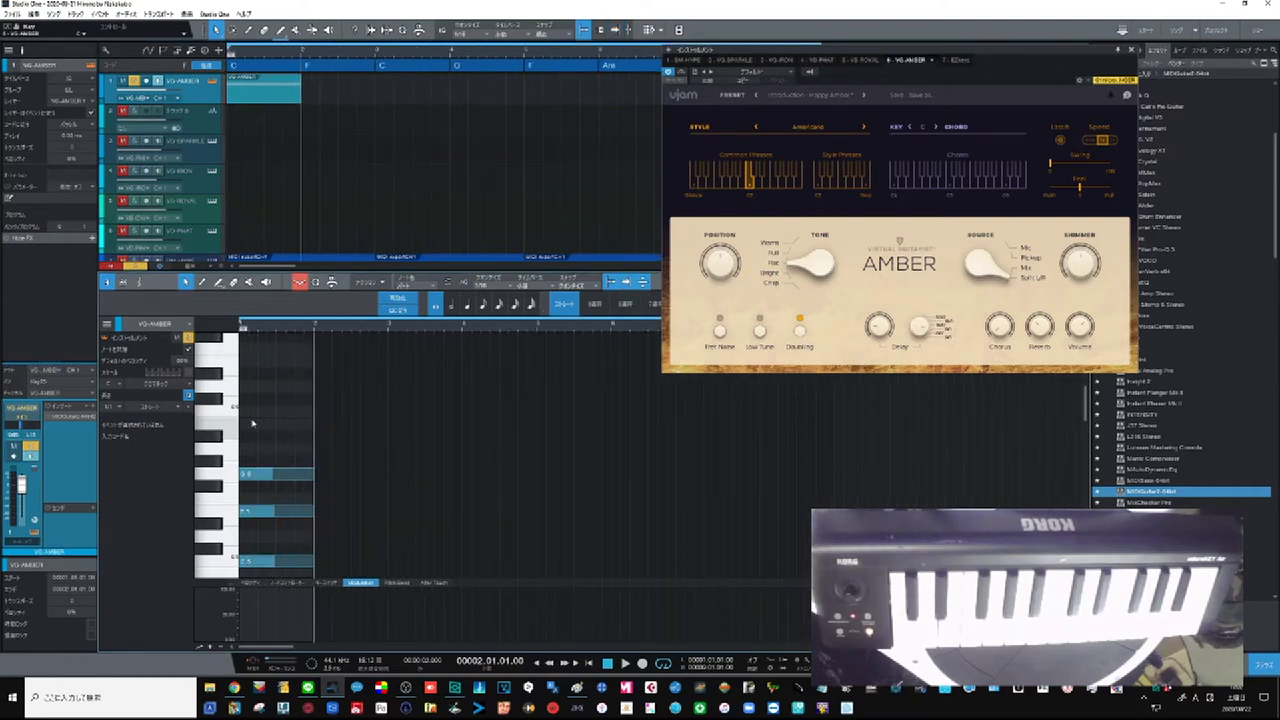
left_click(218, 283)
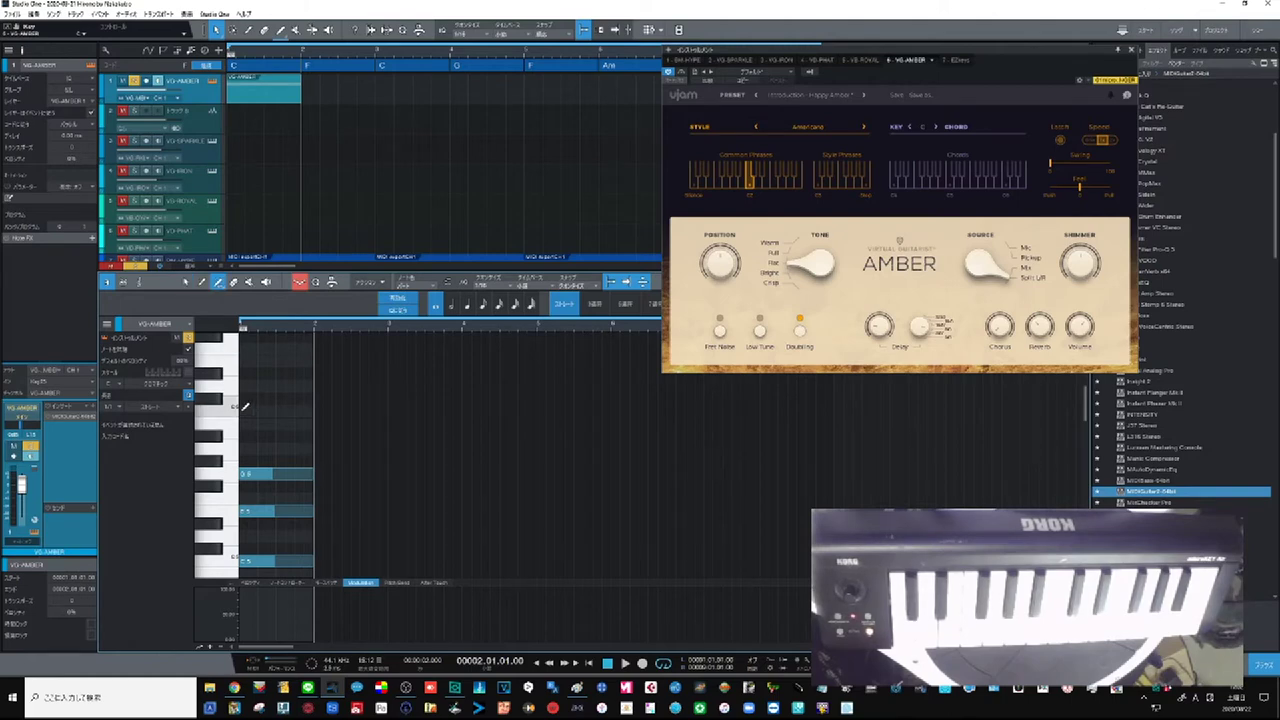
left_click(243, 407)
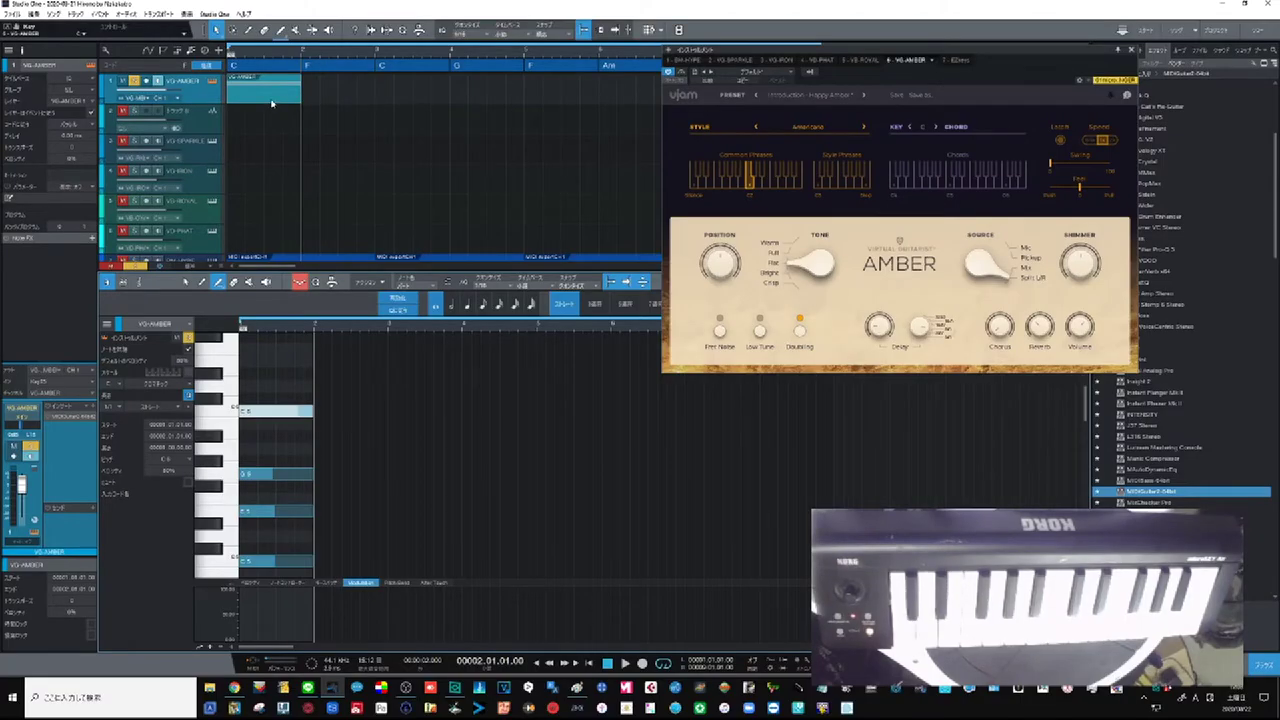
Step: Duplicate the one-bar VG-AMBER part seven times to fill bars 1 to 8 under the chord track
left_click(280, 80)
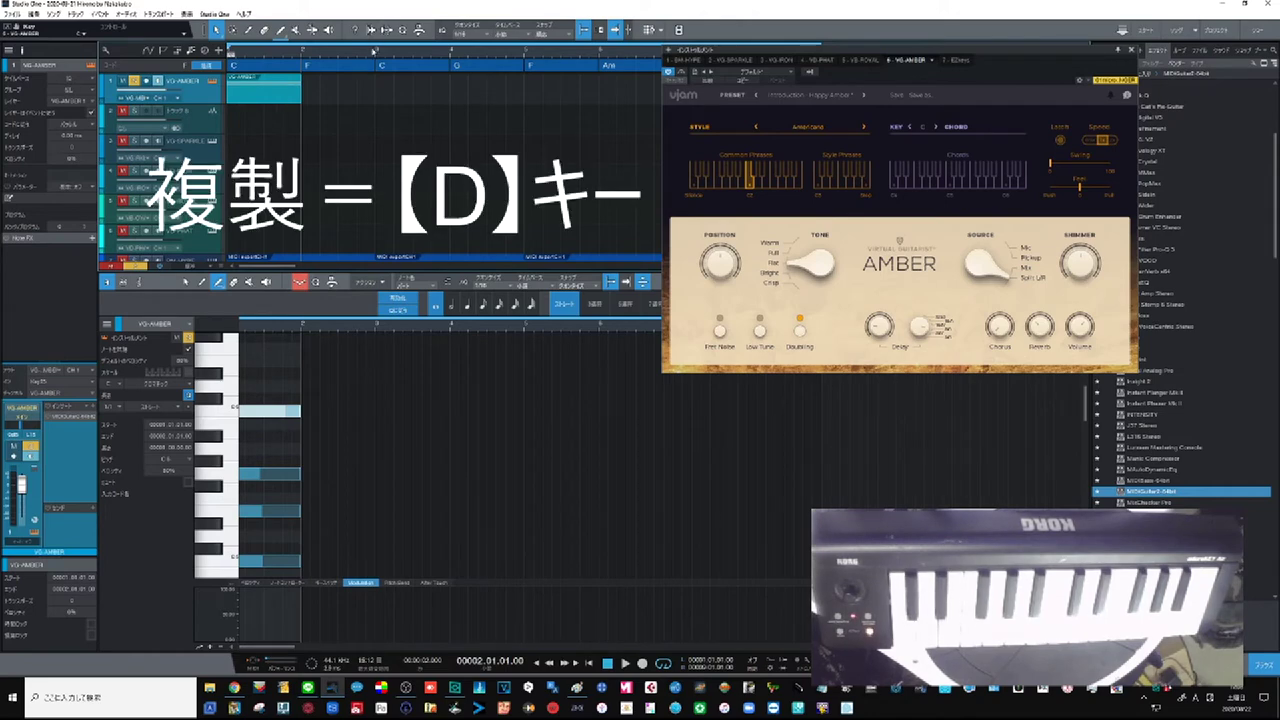
left_click_drag(374, 52, 375, 44)
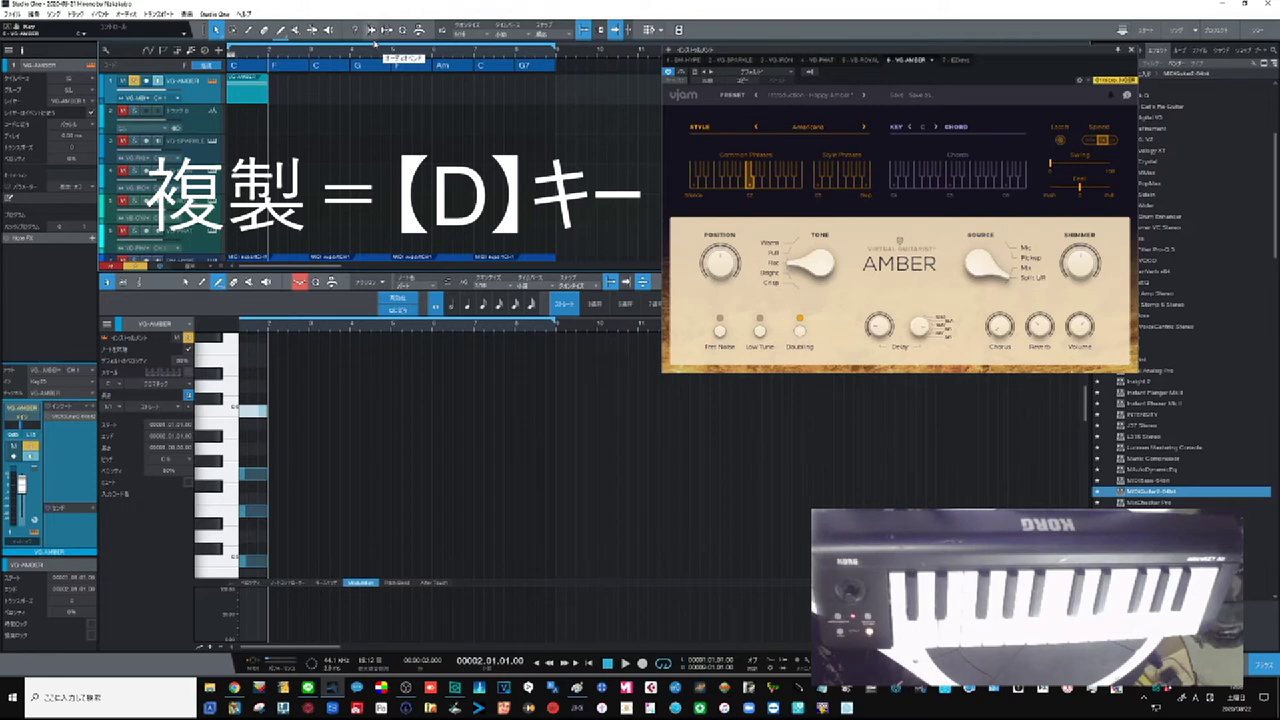
key("d")
key("d")
key("d")
key("d")
key("d")
key("d")
key("d")
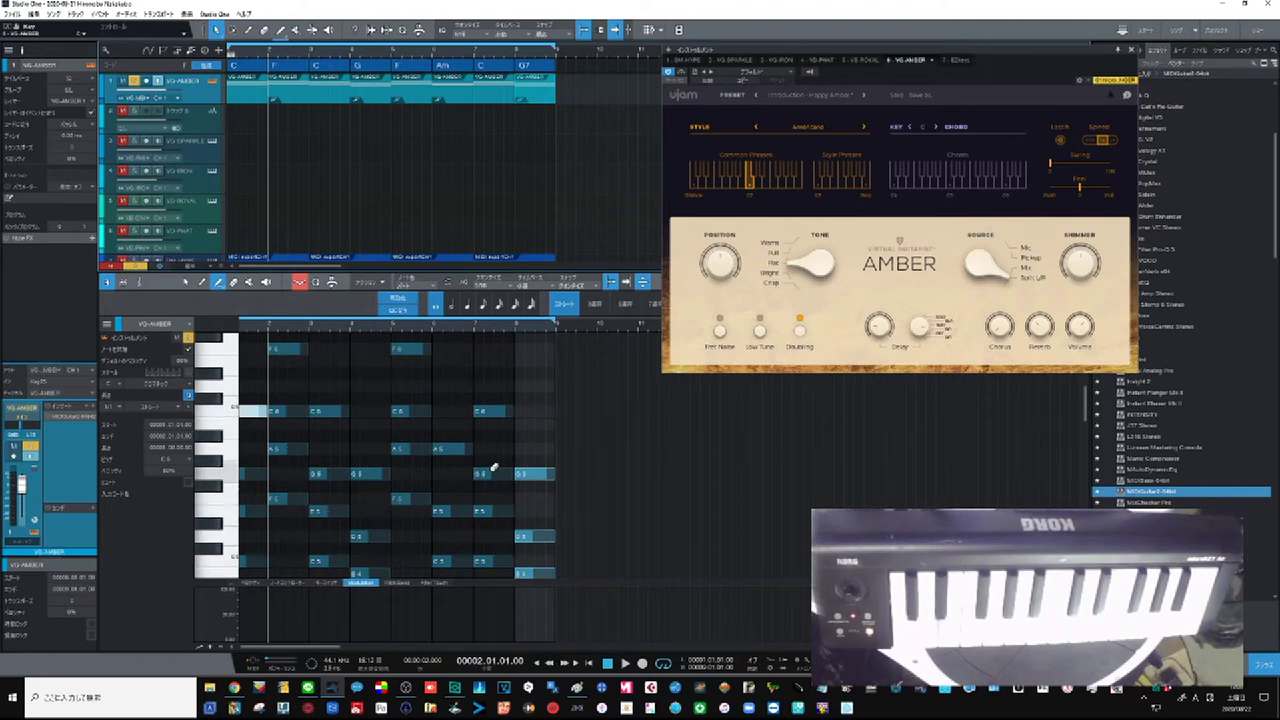
Step: Switch the VG-AMBER track's chord-following mode to Off and back to Parallel to compare the notes
mouse_move(493, 468)
scroll(500, 446, "down", 1)
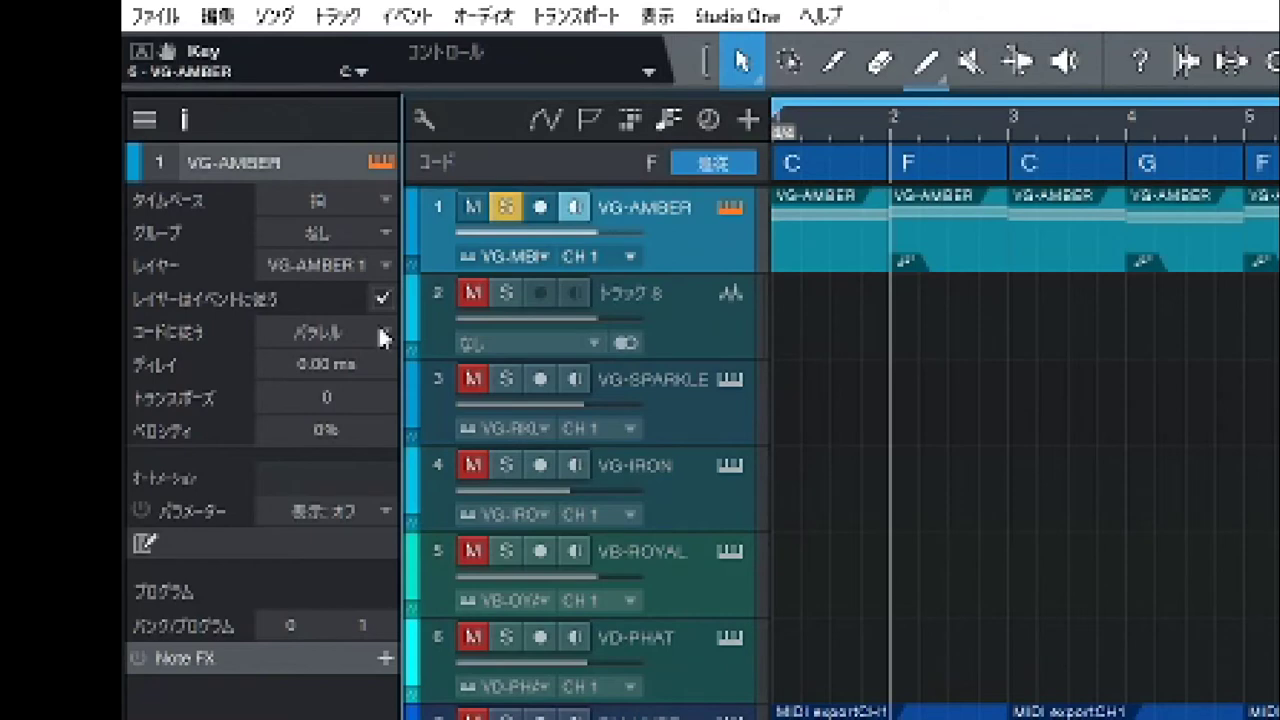
left_click(380, 330)
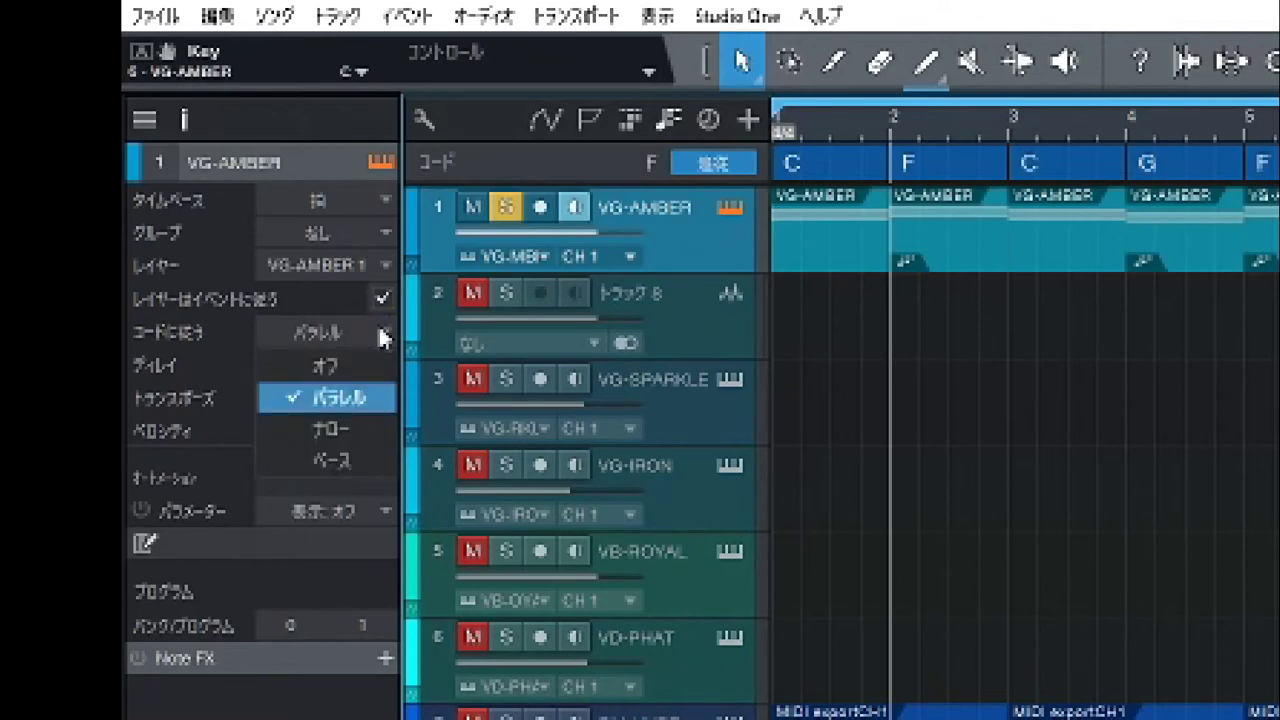
left_click(345, 372)
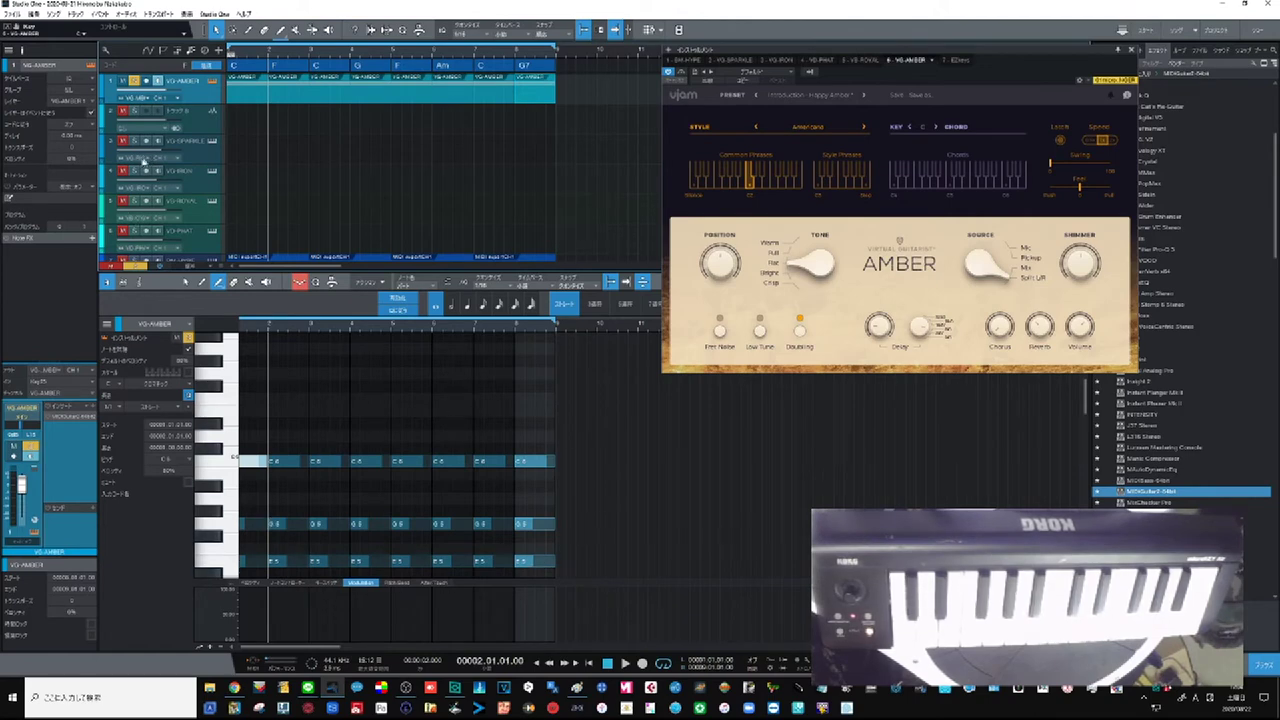
left_click(89, 125)
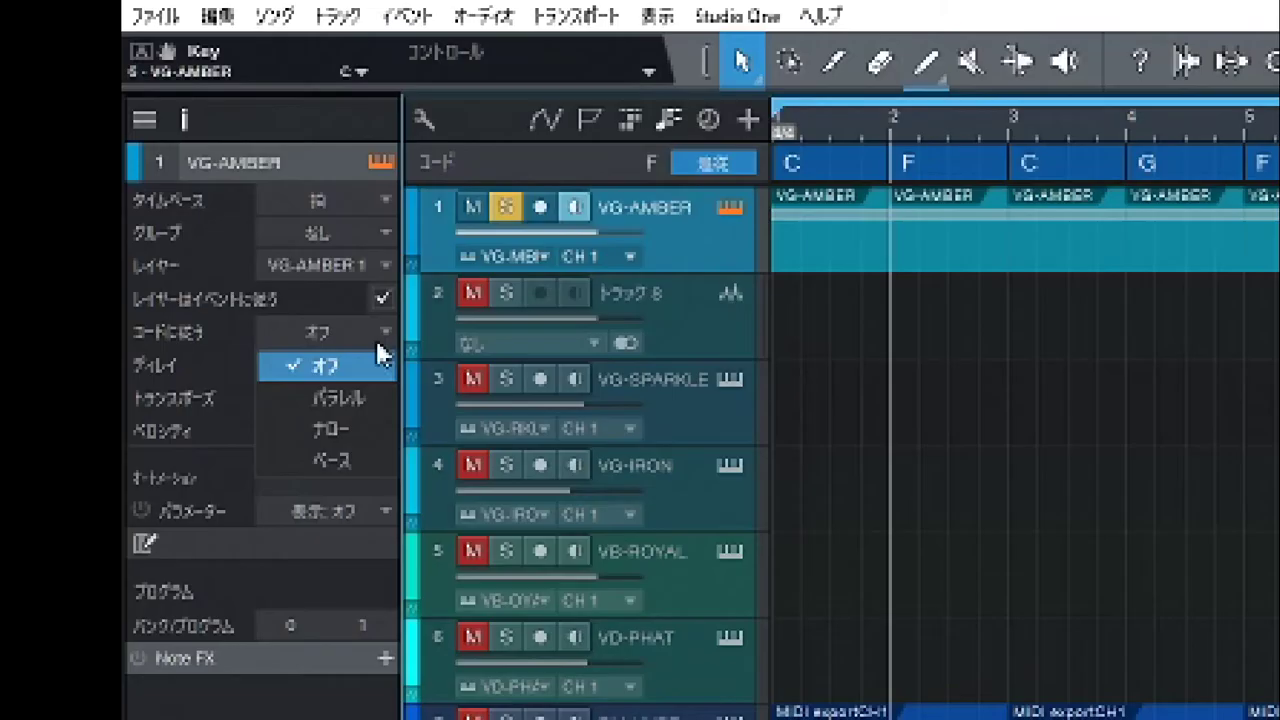
left_click(333, 400)
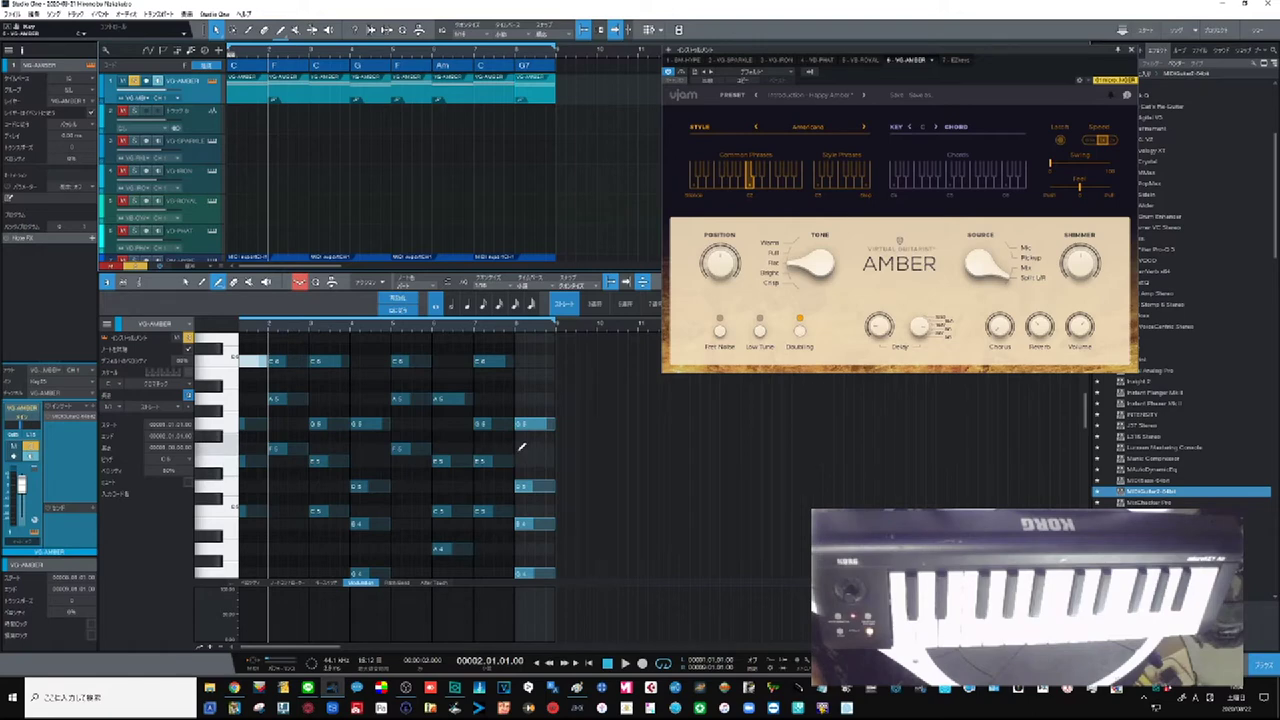
Step: Add a one-bar F note to the G7 chord in bar 8 and play the song from the start
left_click(521, 446)
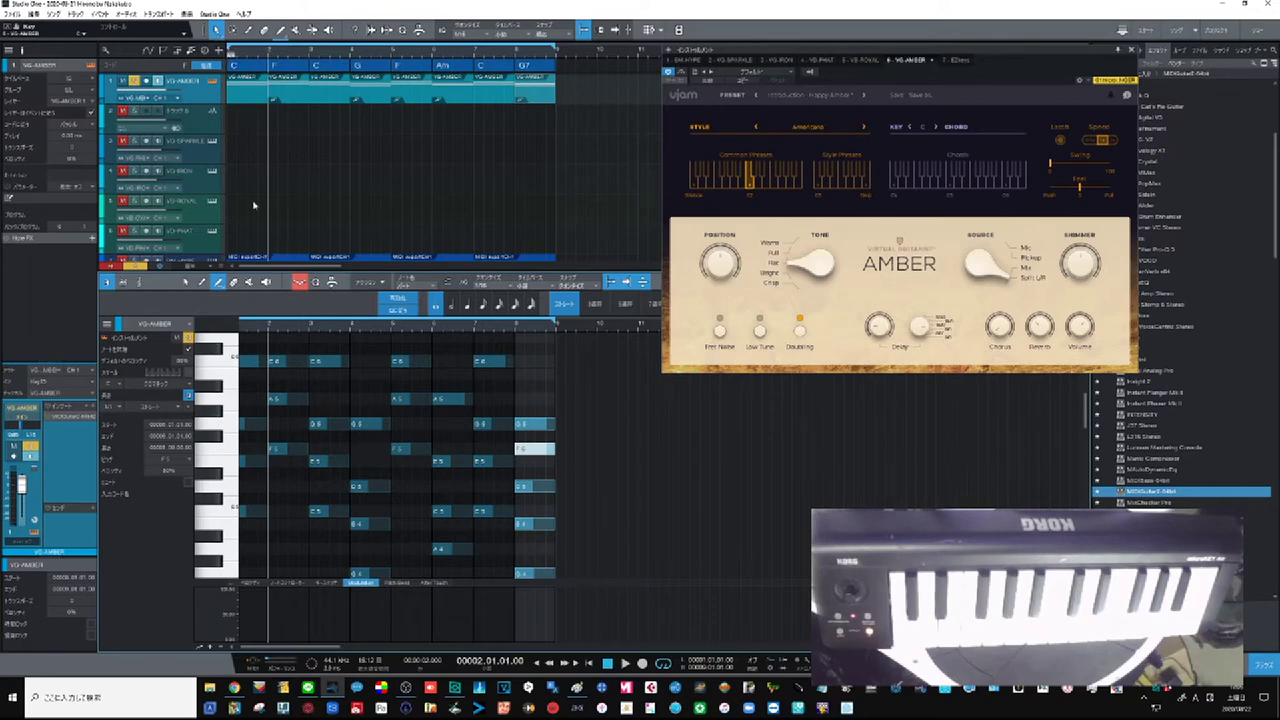
left_click(589, 664)
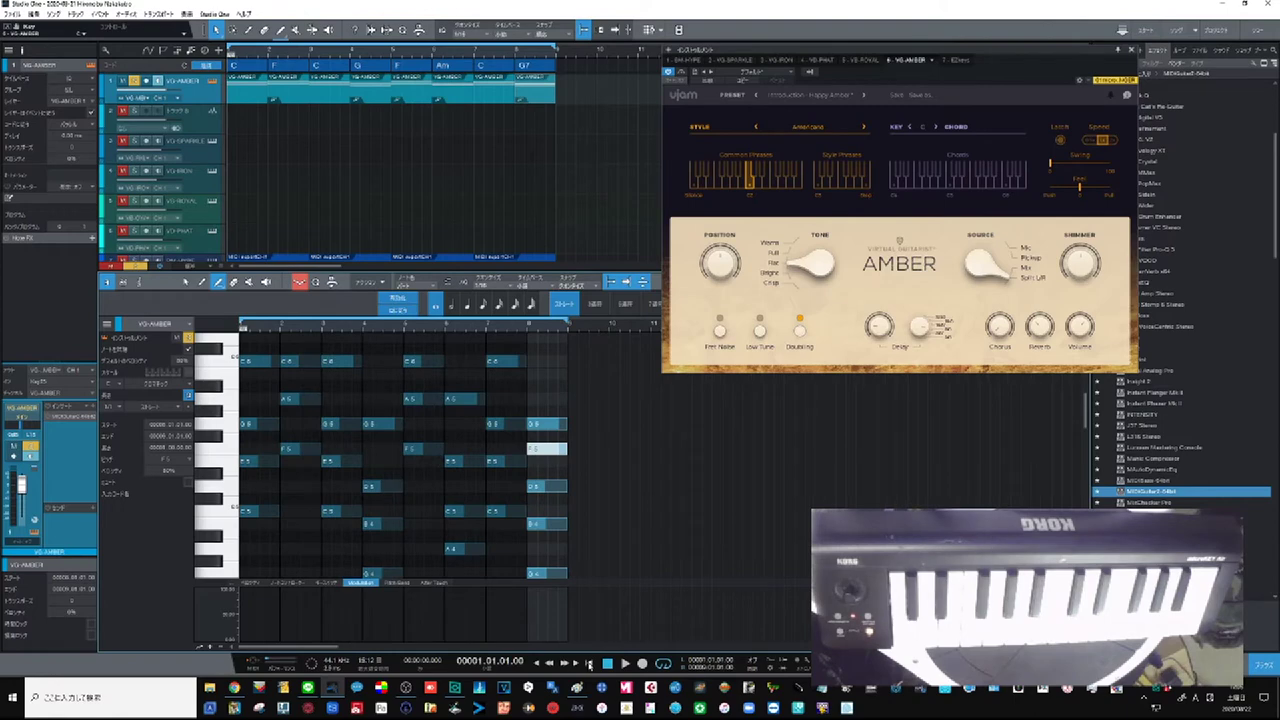
left_click(625, 664)
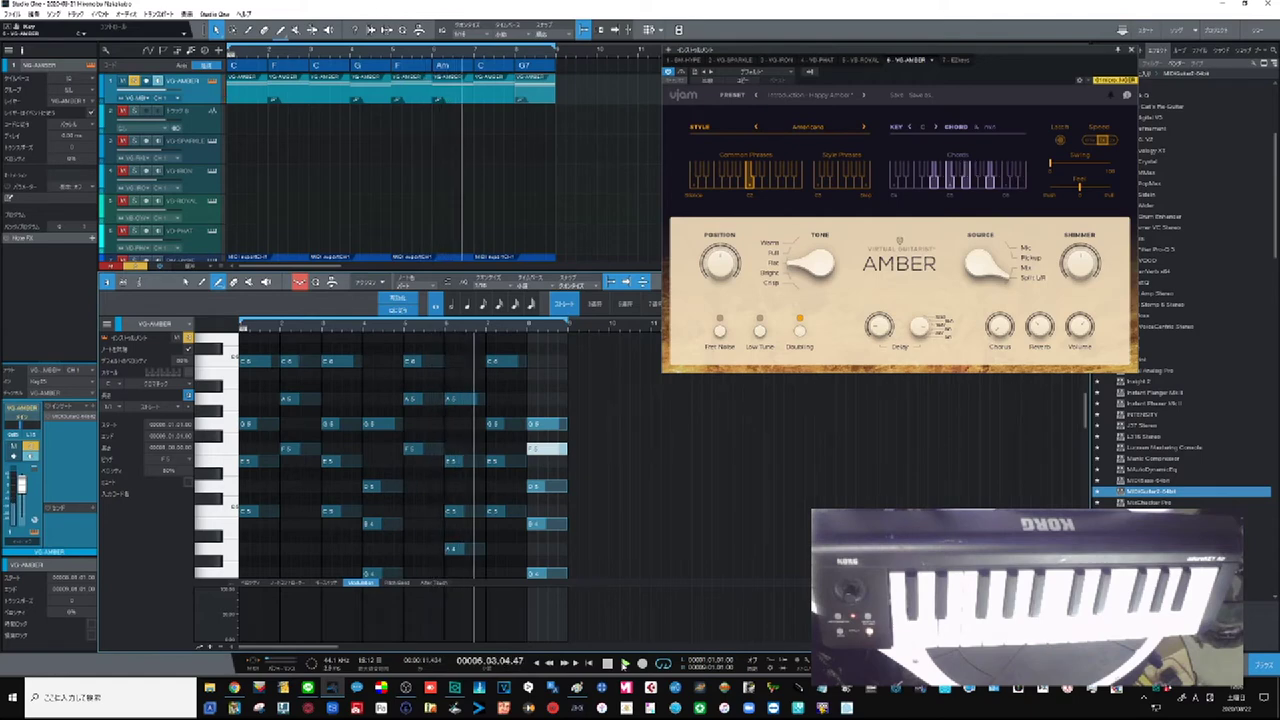
left_click(607, 664)
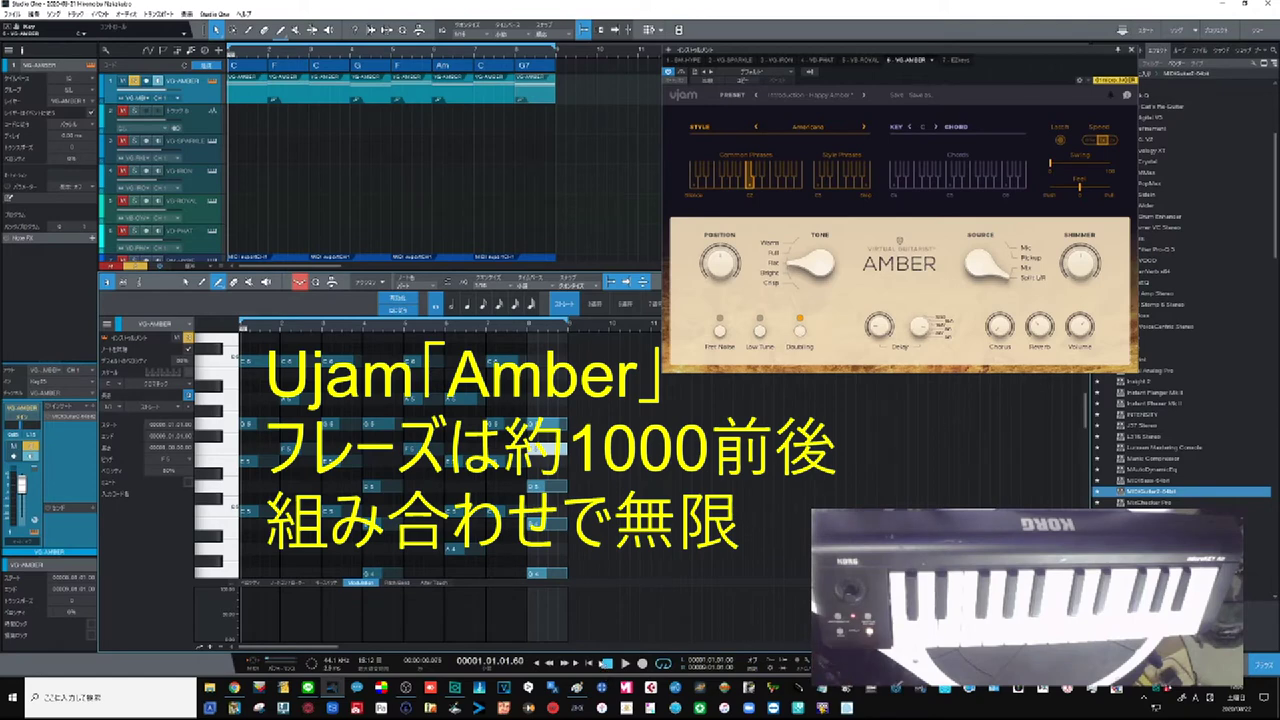
left_click(589, 664)
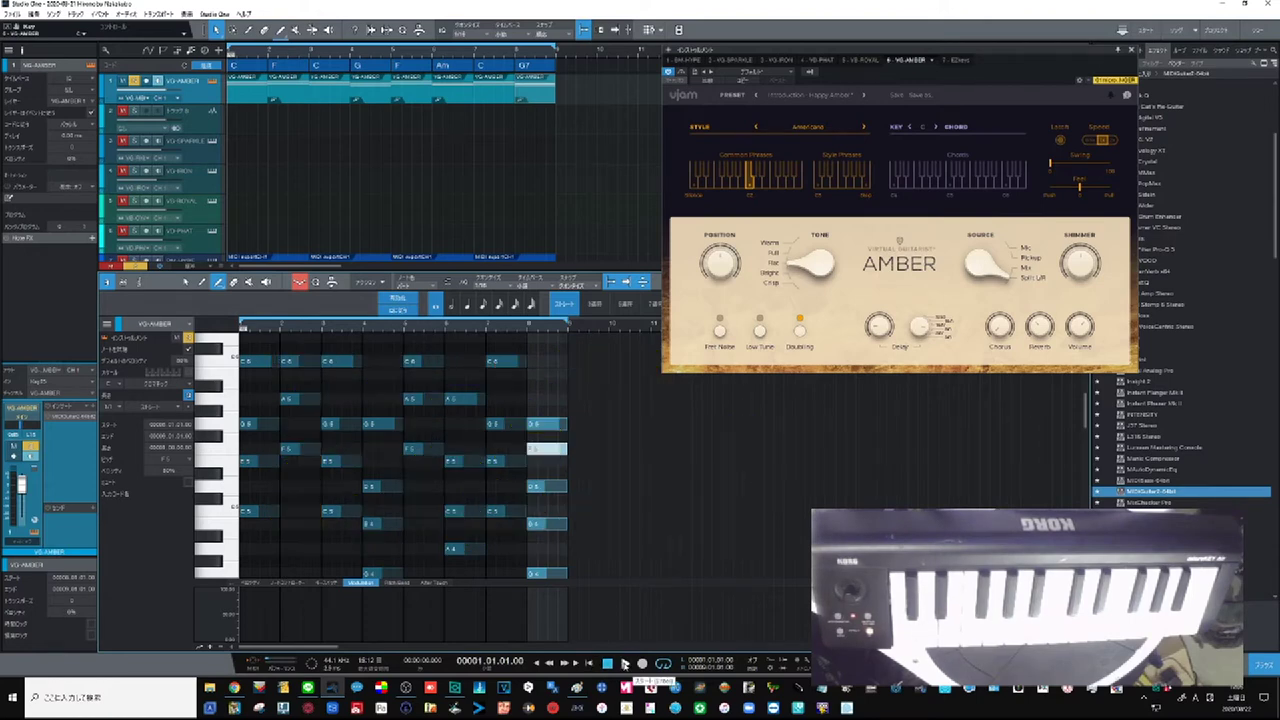
Step: Play the song while trying AMBER's common and style phrases, and switch the style through American 80s to American Folk
left_click(624, 663)
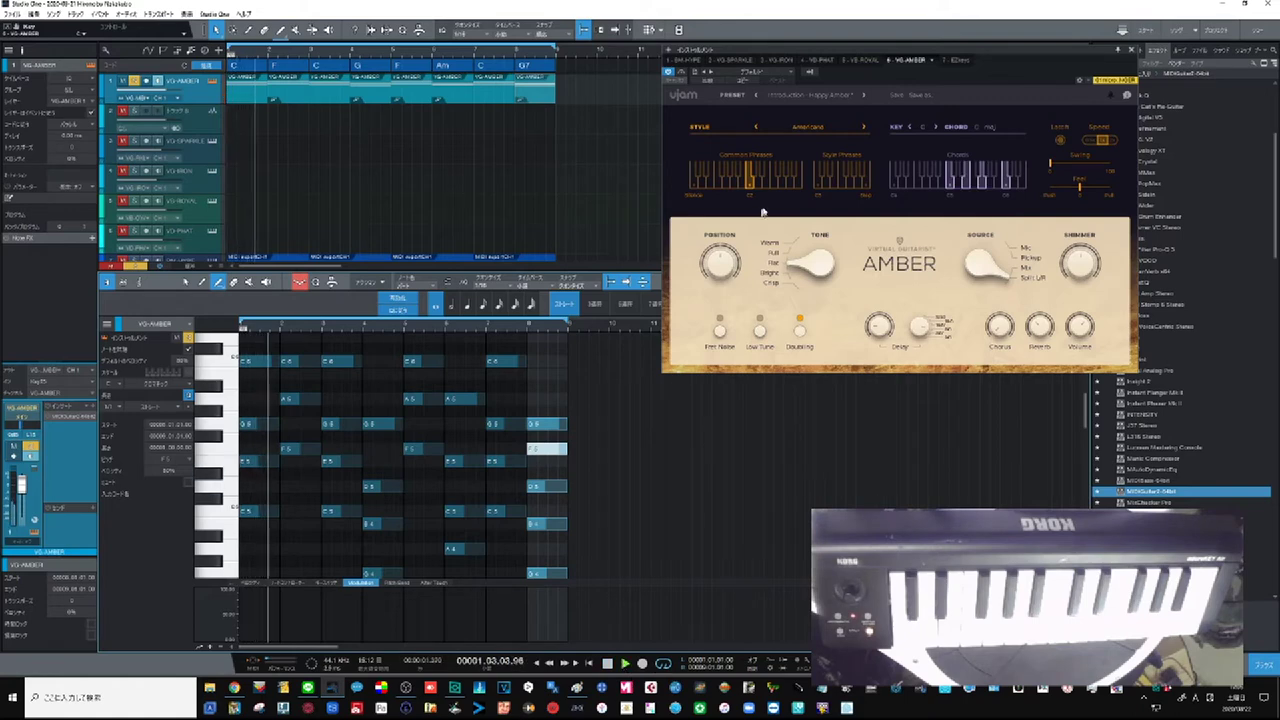
left_click(770, 186)
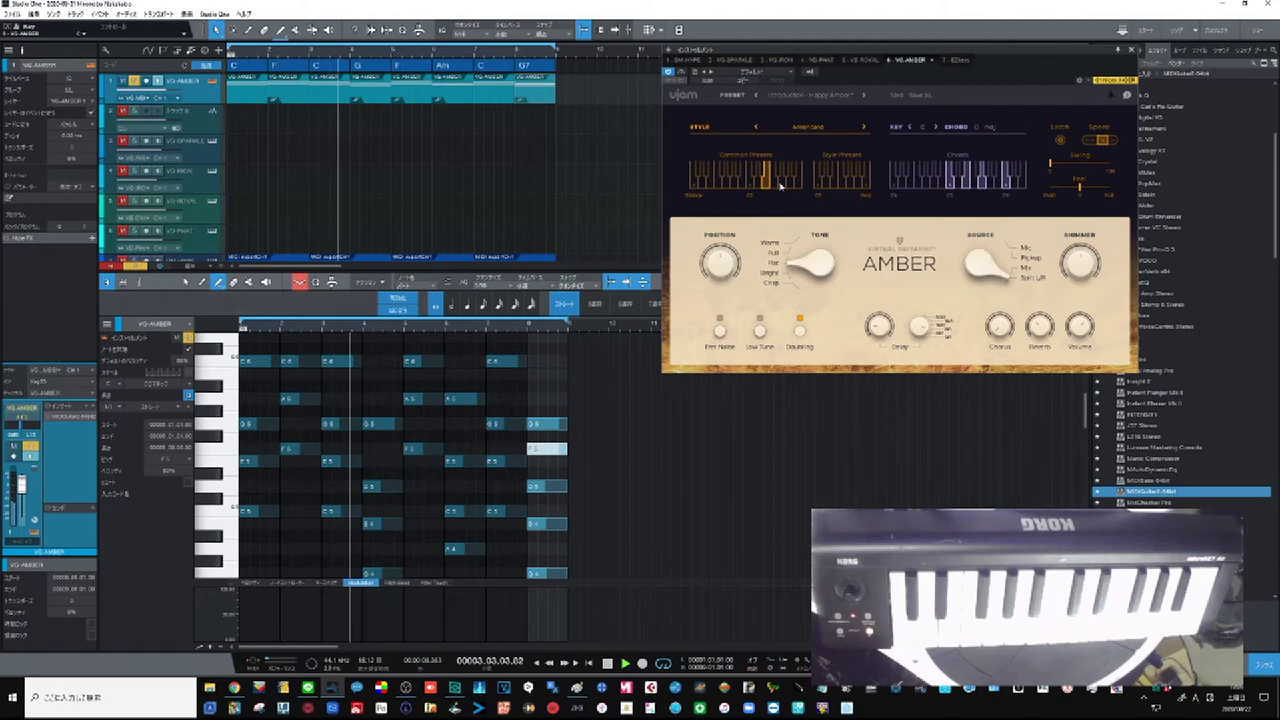
left_click(781, 186)
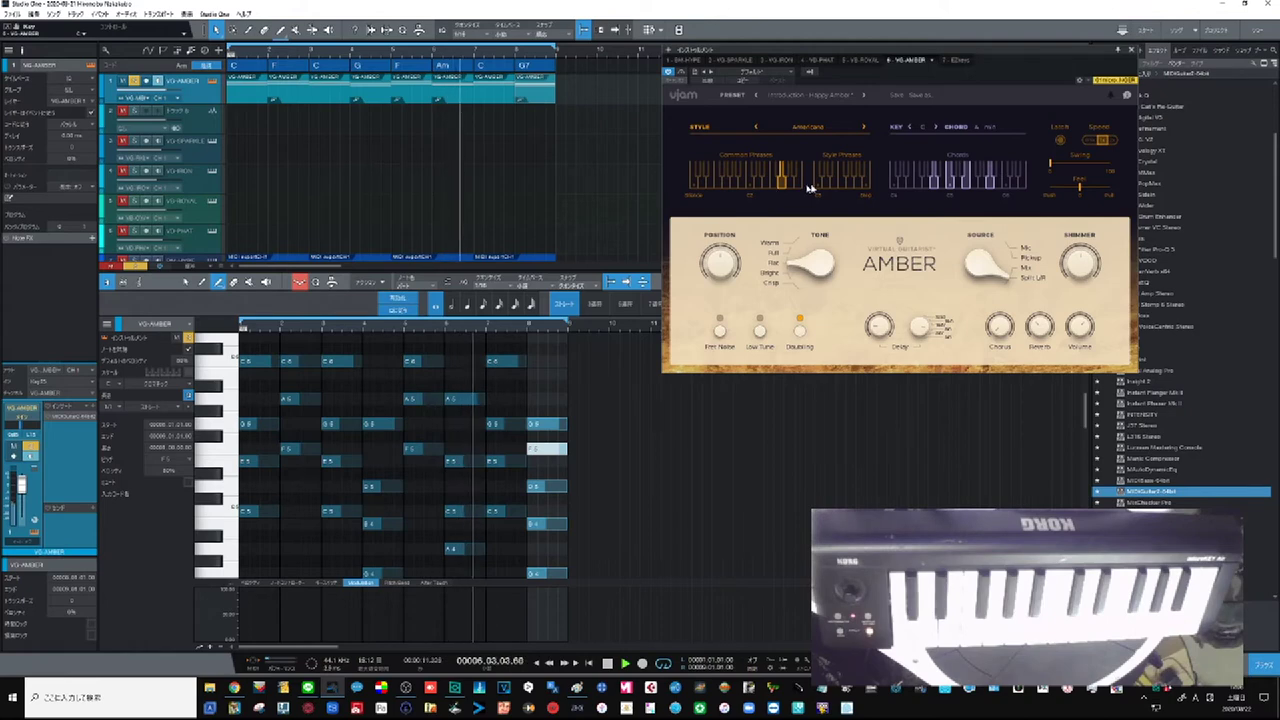
left_click(840, 182)
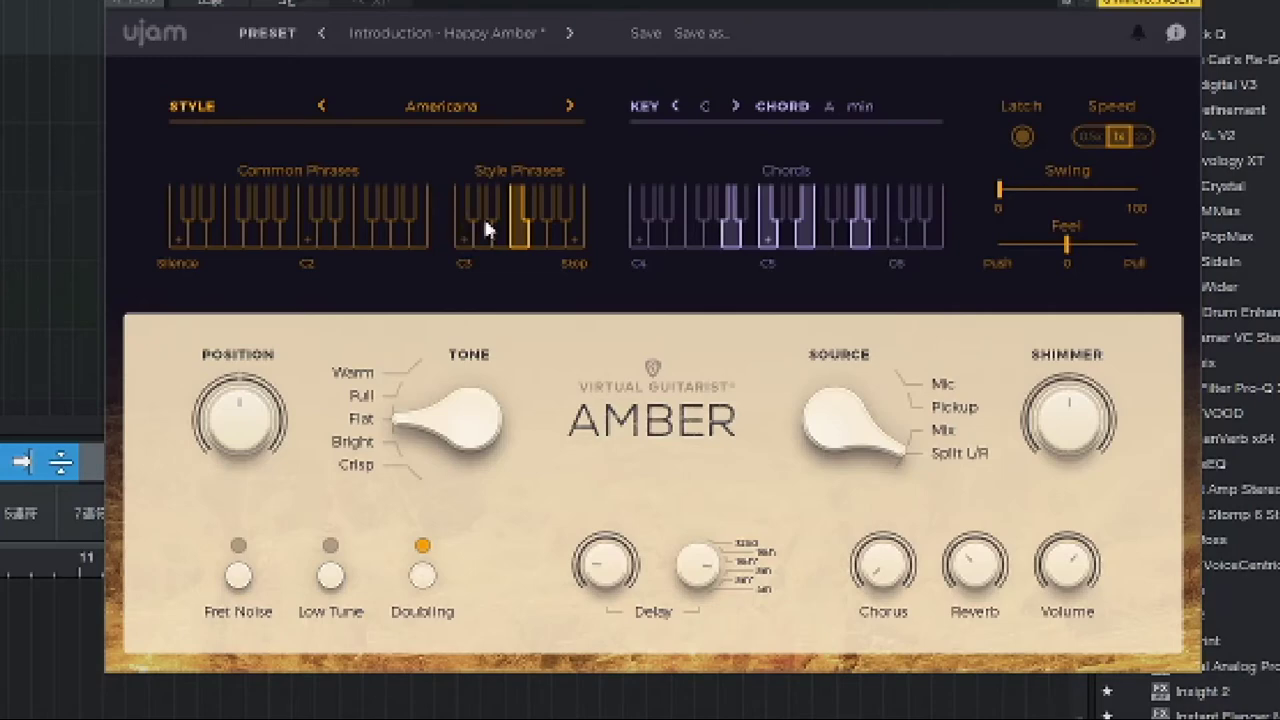
left_click(484, 238)
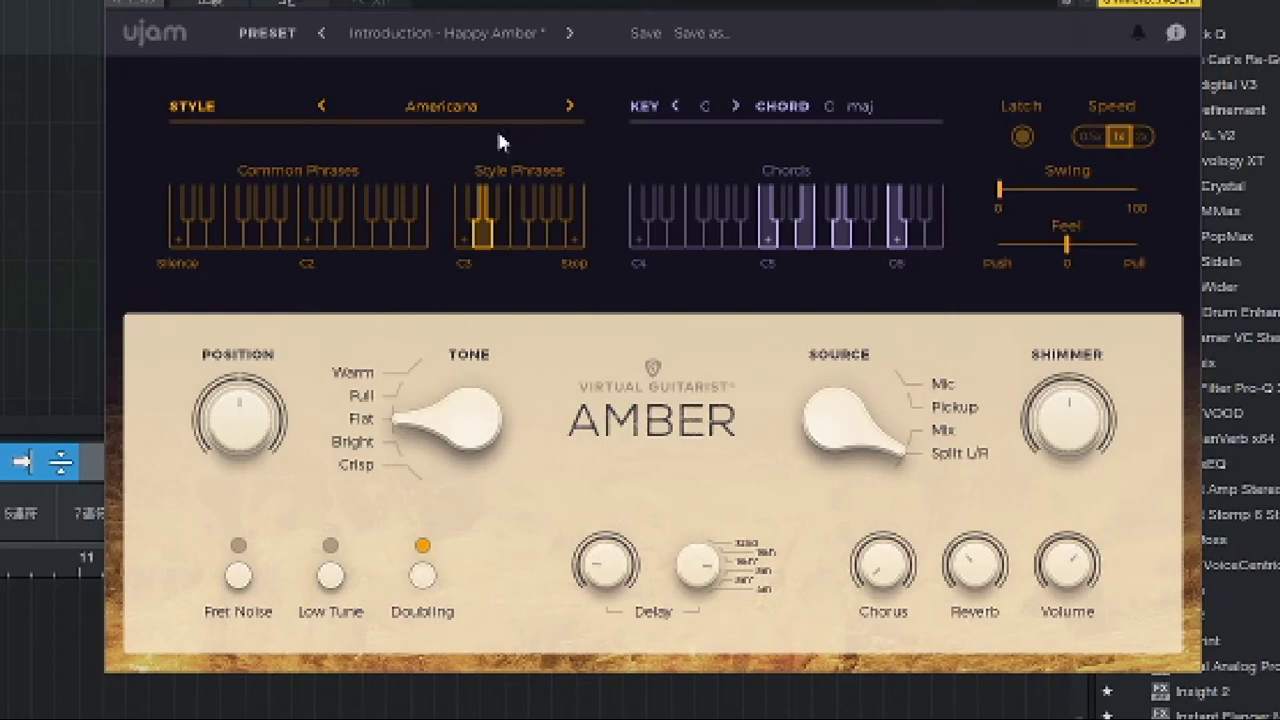
left_click(568, 112)
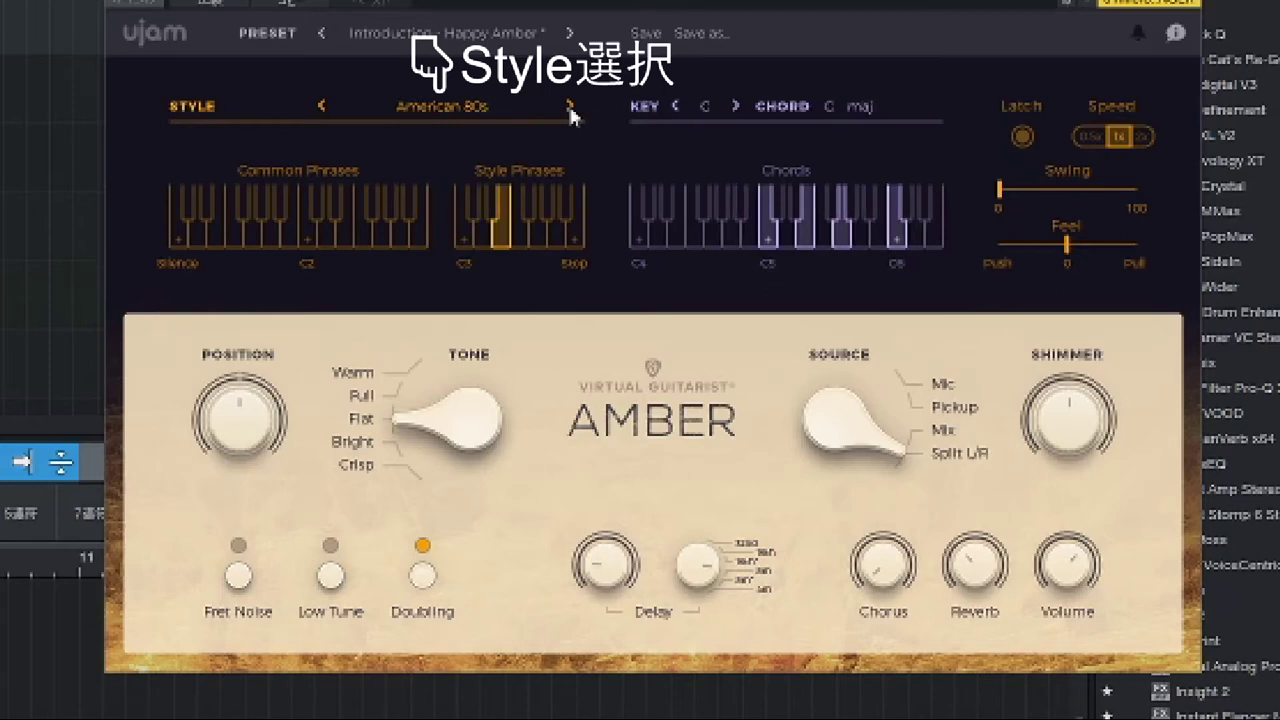
left_click(570, 113)
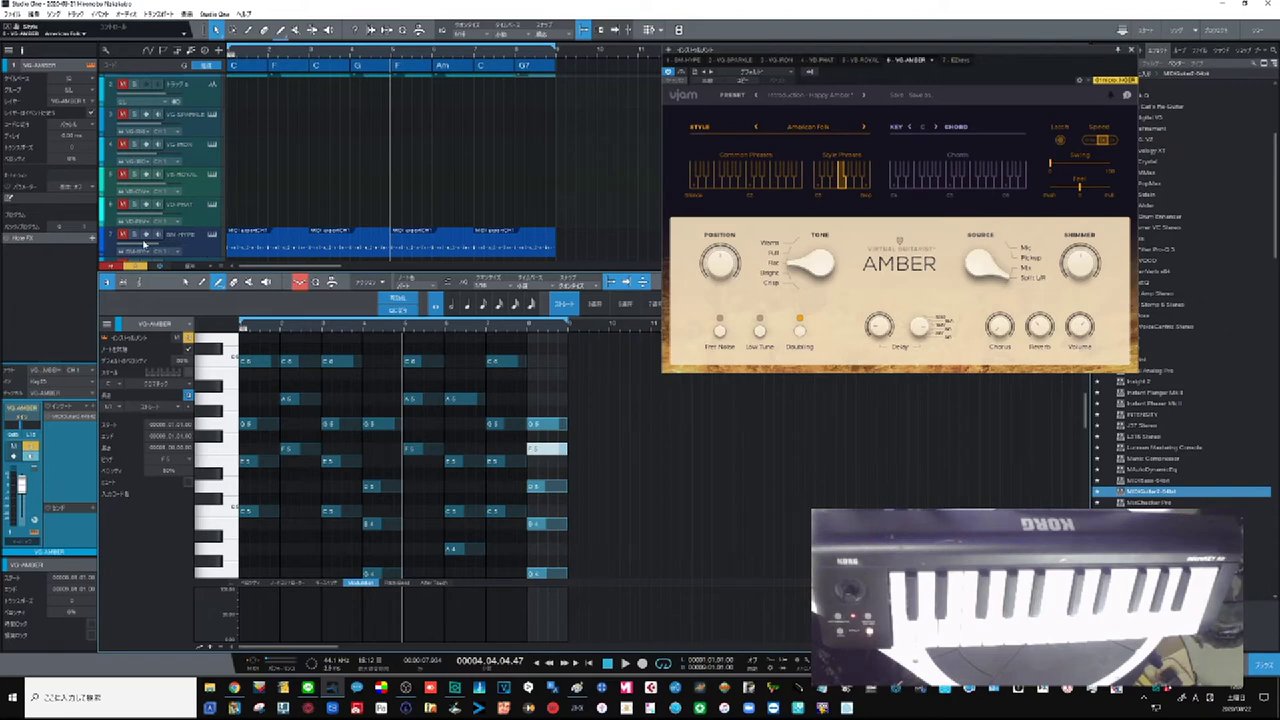
Step: Solo the BM-HYPE drum track and play it together with the AMBER guitar
left_click(134, 235)
left_click(626, 664)
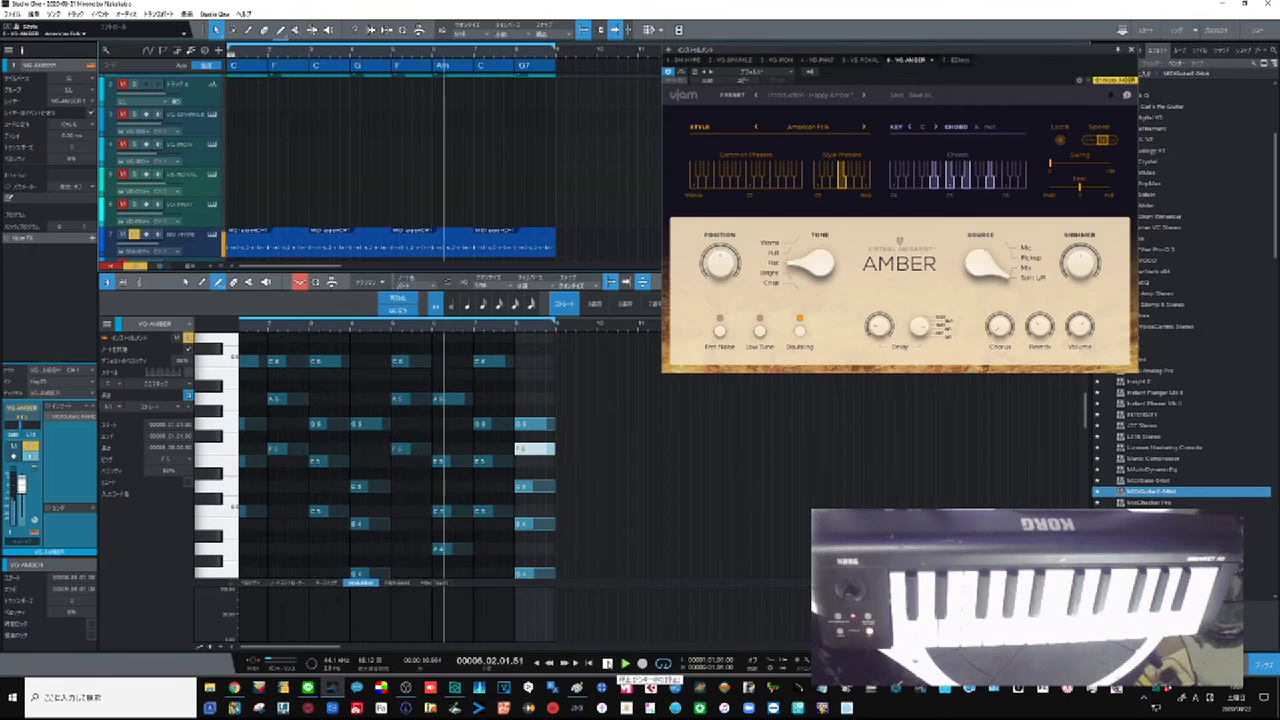
left_click(608, 664)
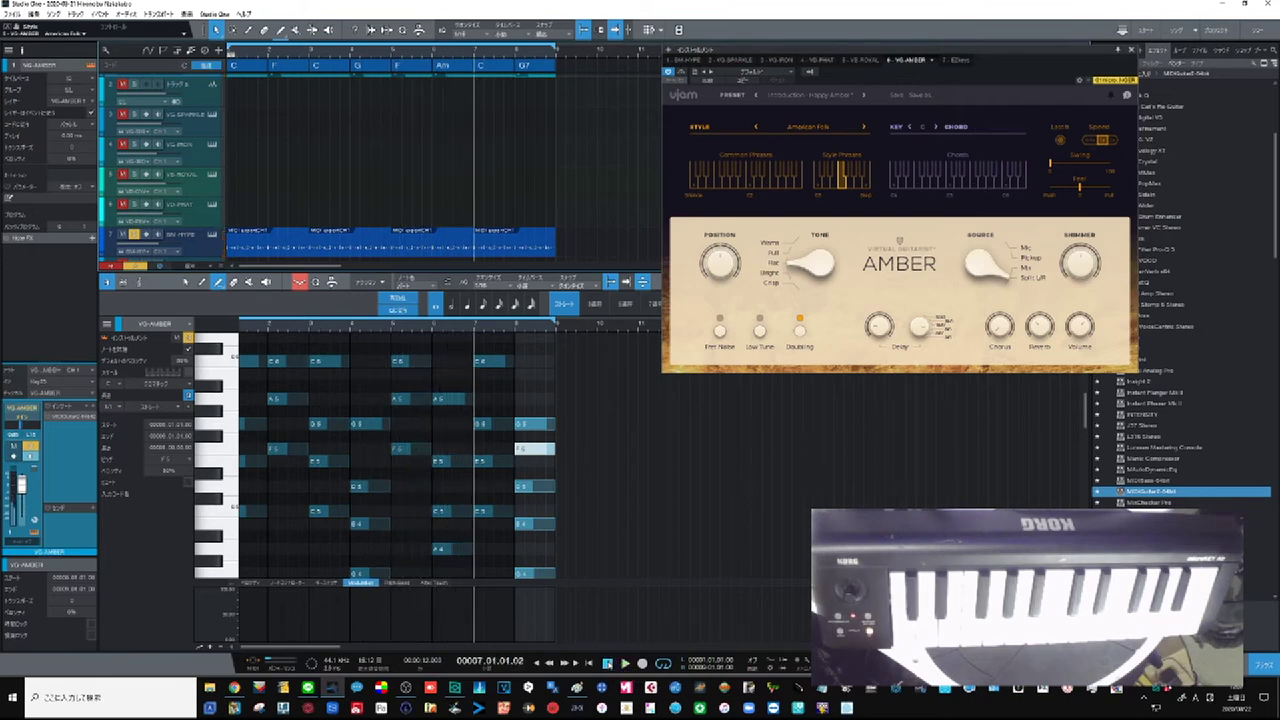
Step: Return the playhead to the song start and enlarge the arrangement area so the BM-HYPE track fits in it
scroll(258, 188, "up", 1)
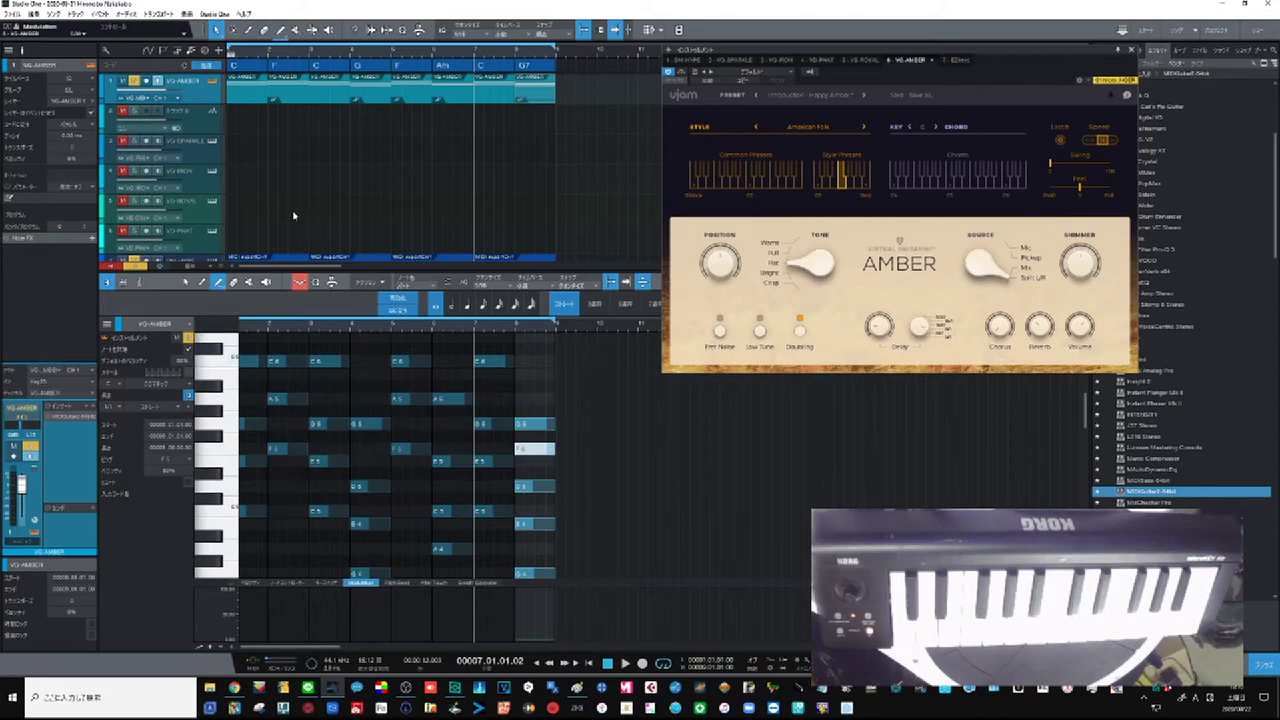
scroll(144, 250, "down", 1)
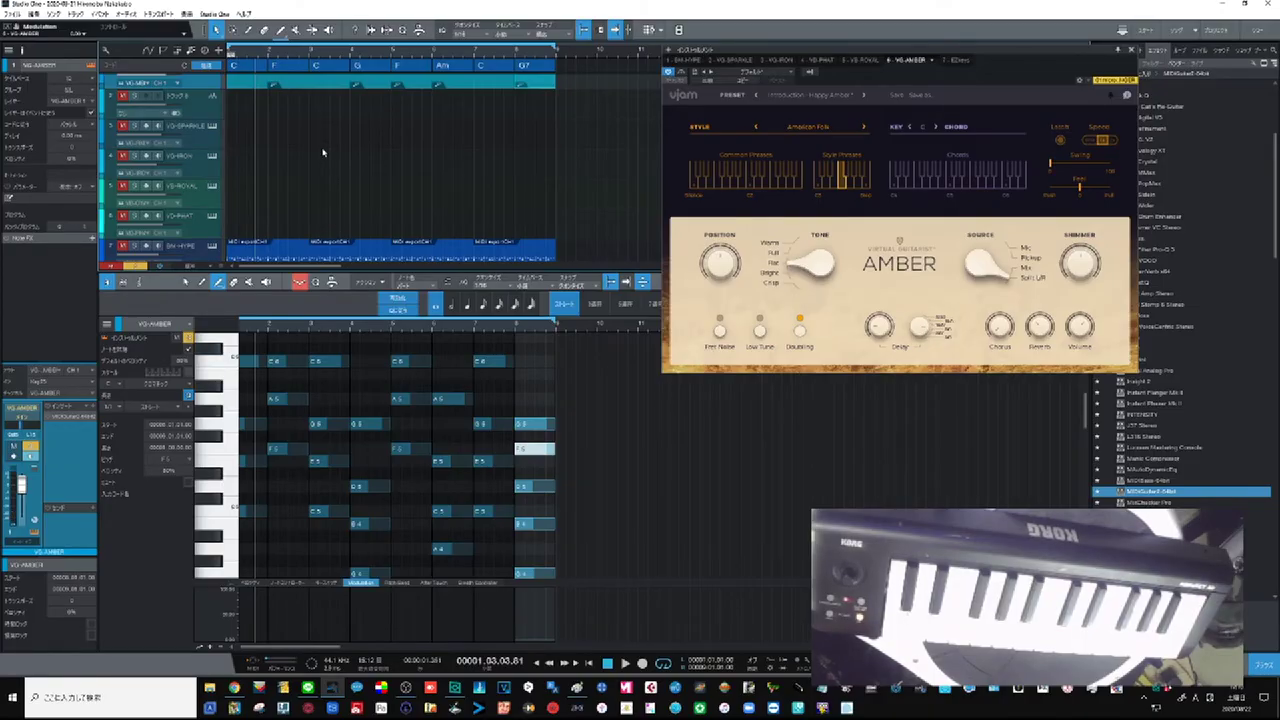
left_click(590, 663)
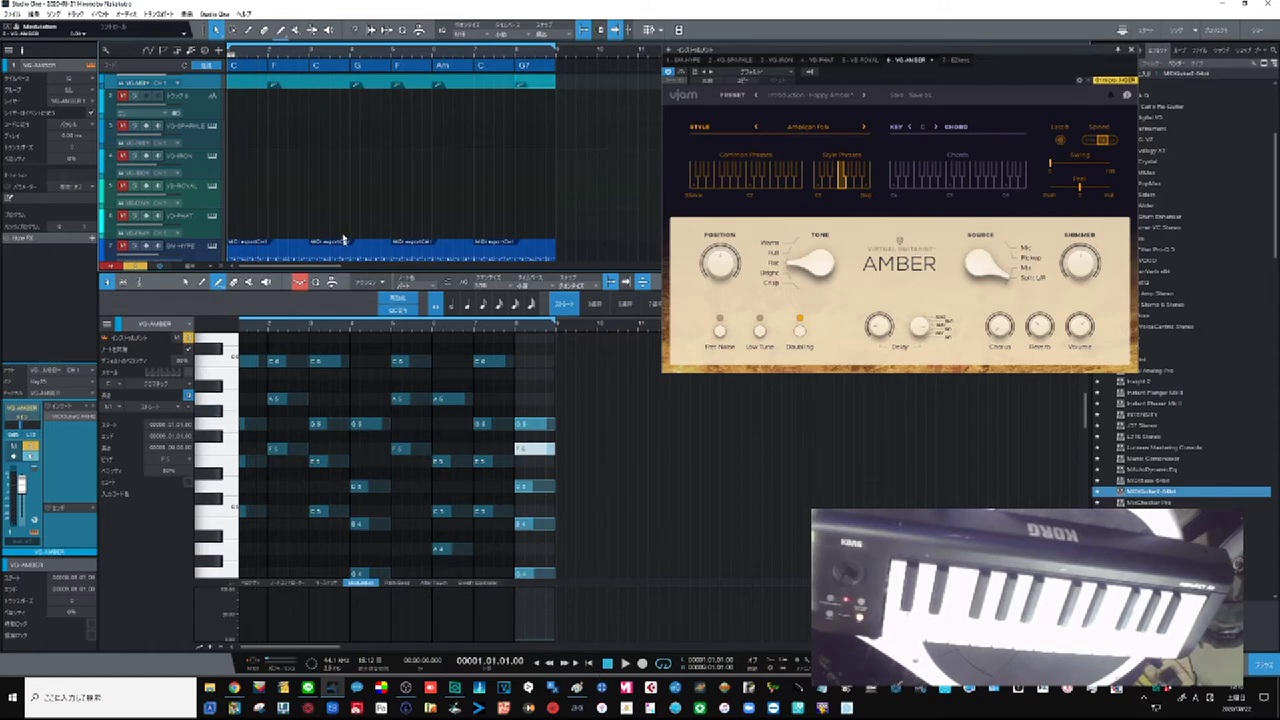
left_click_drag(228, 268, 228, 304)
scroll(184, 143, "up", 1)
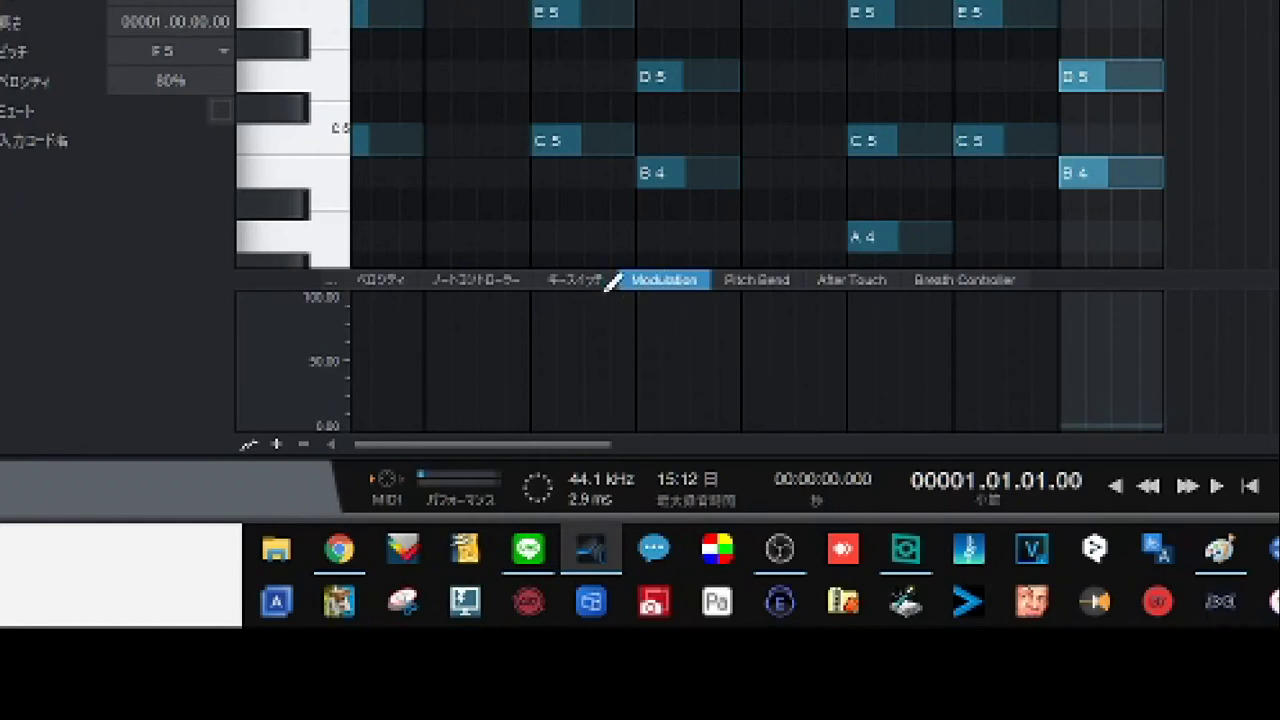
Step: Show the Modulation lane and record modulation wheel moves onto the VG-AMBER track across bars 1 to 8
left_click(585, 280)
left_click(659, 280)
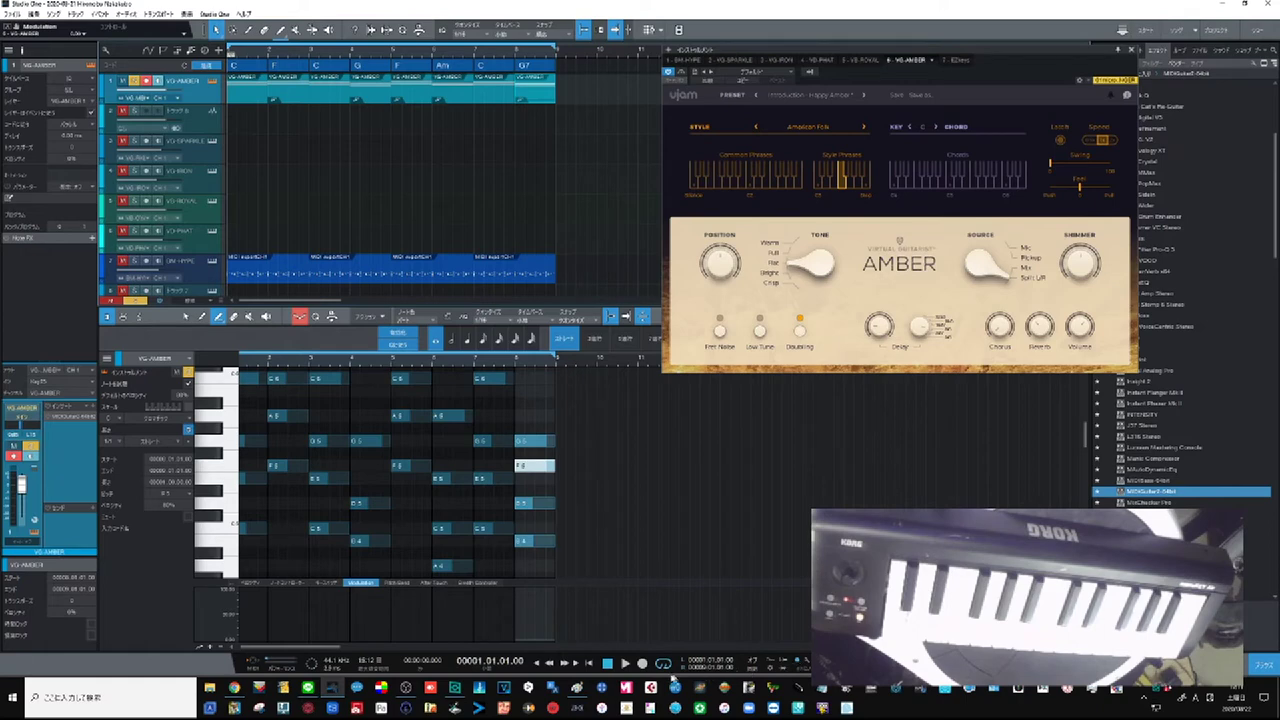
left_click(580, 610)
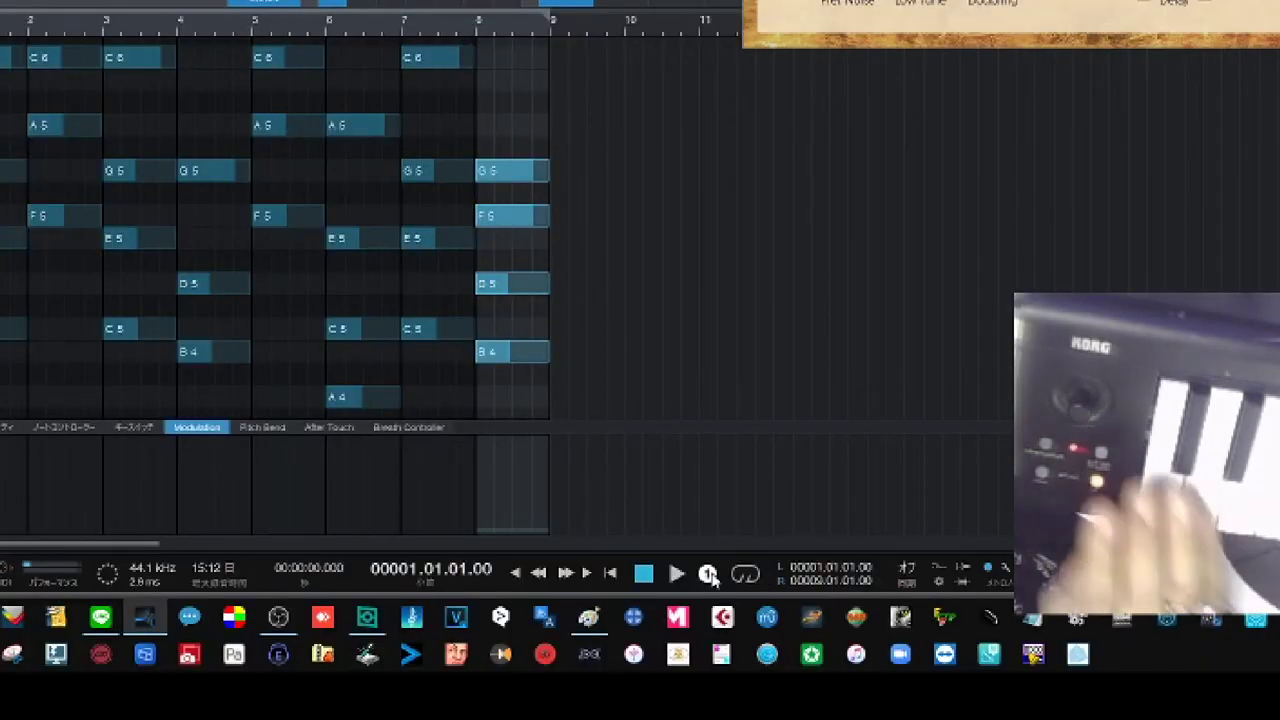
left_click(708, 575)
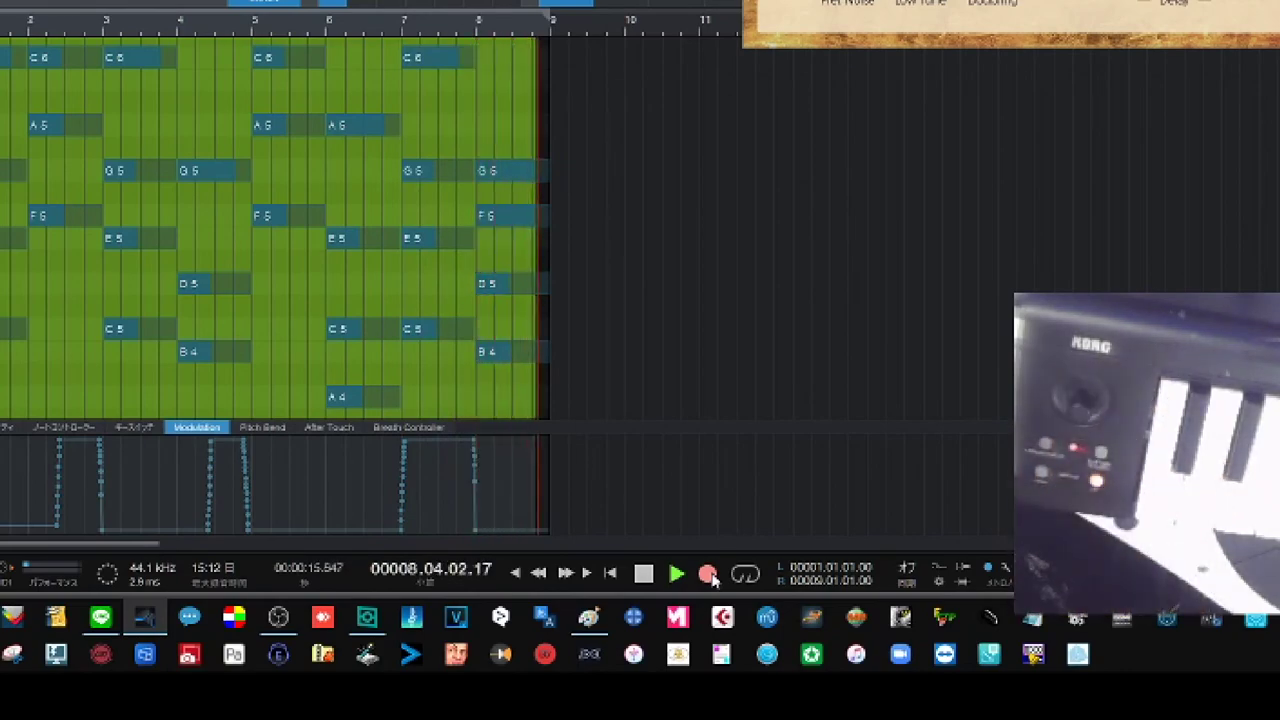
key("space")
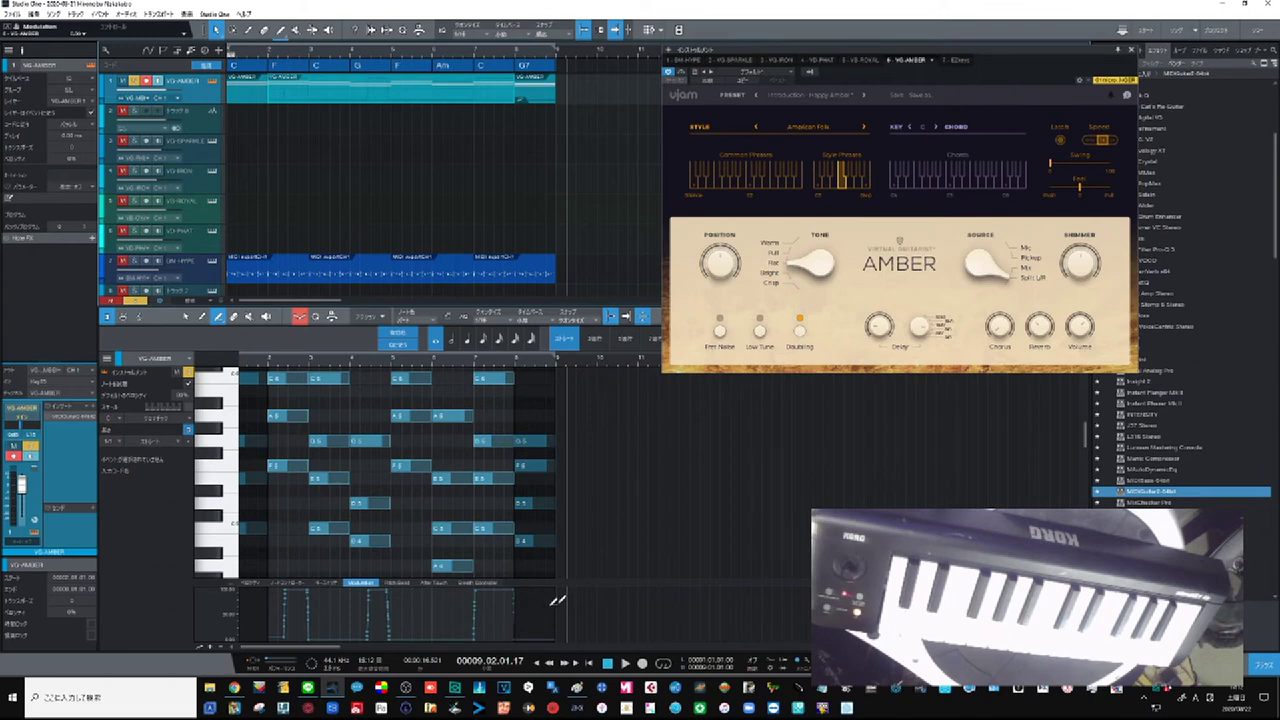
Step: Play the song from the start to check the recorded VG-AMBER modulation, stopping in bar 8
left_click(590, 663)
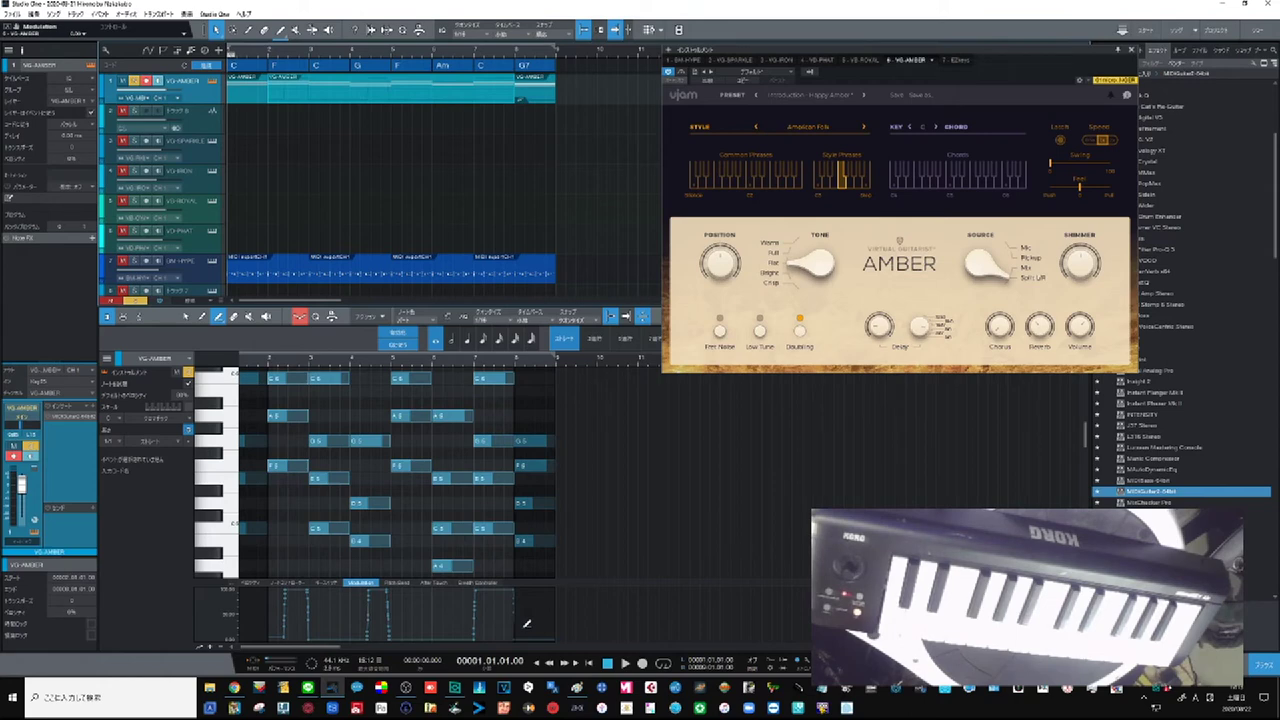
left_click(626, 661)
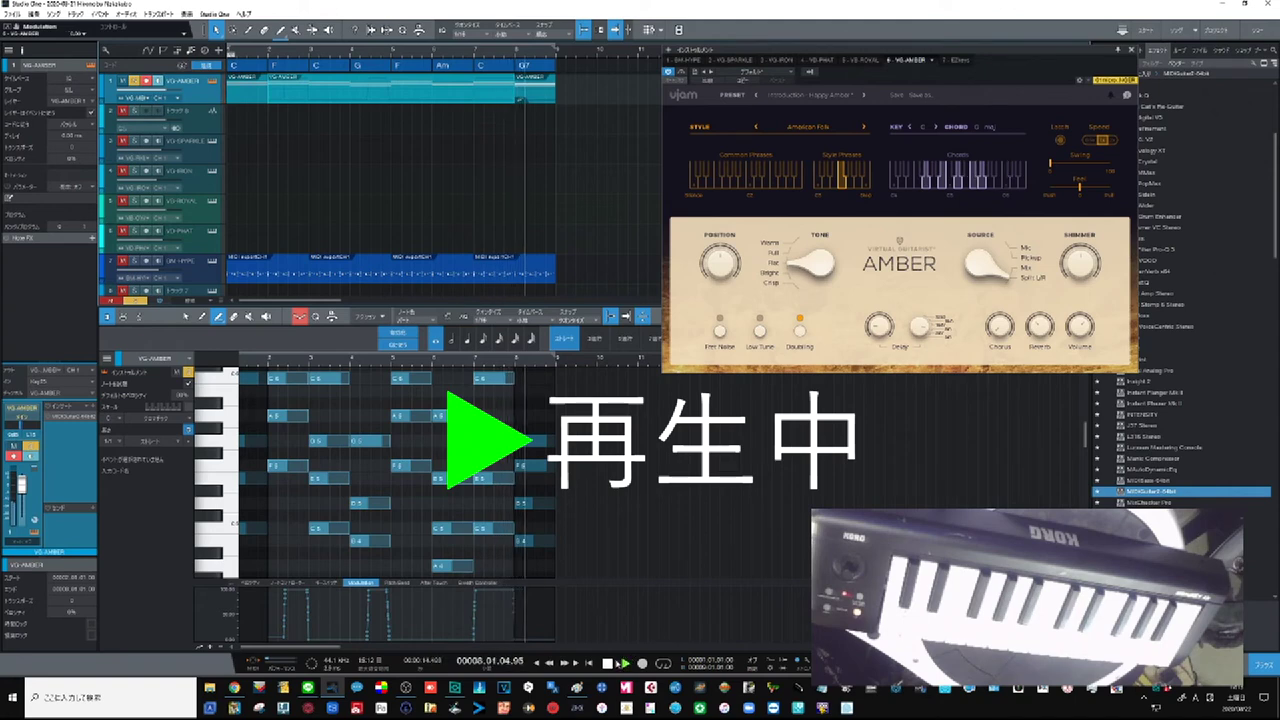
left_click(607, 663)
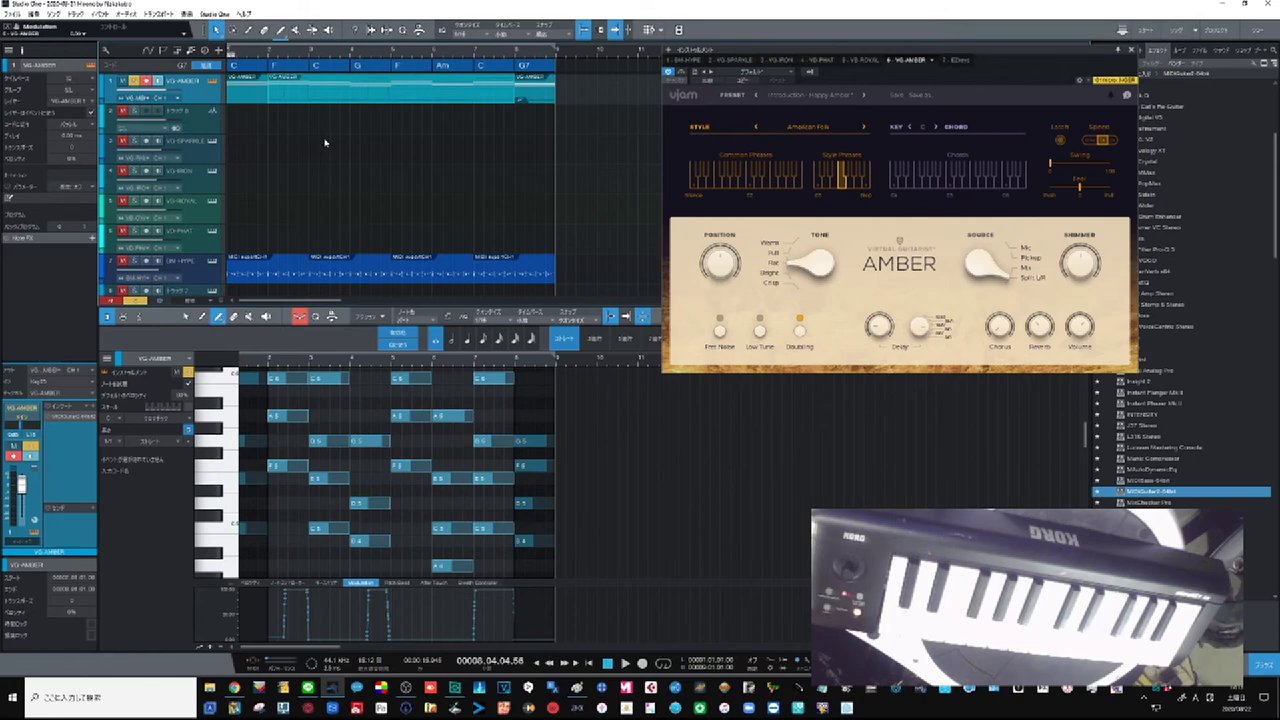
Step: Freeze the pitch of all notes in the VG-AMBER parts and set the track's chord-following mode to Off
left_click_drag(568, 121, 330, 107)
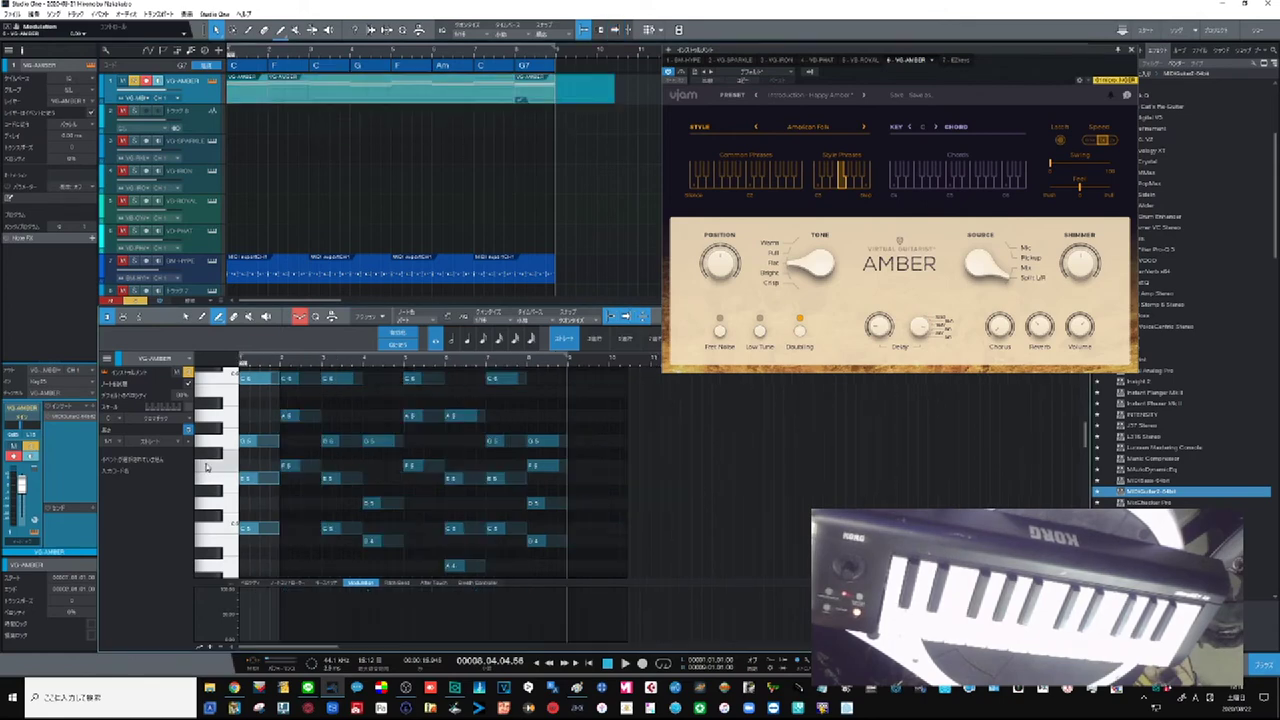
scroll(207, 467, "down", 5)
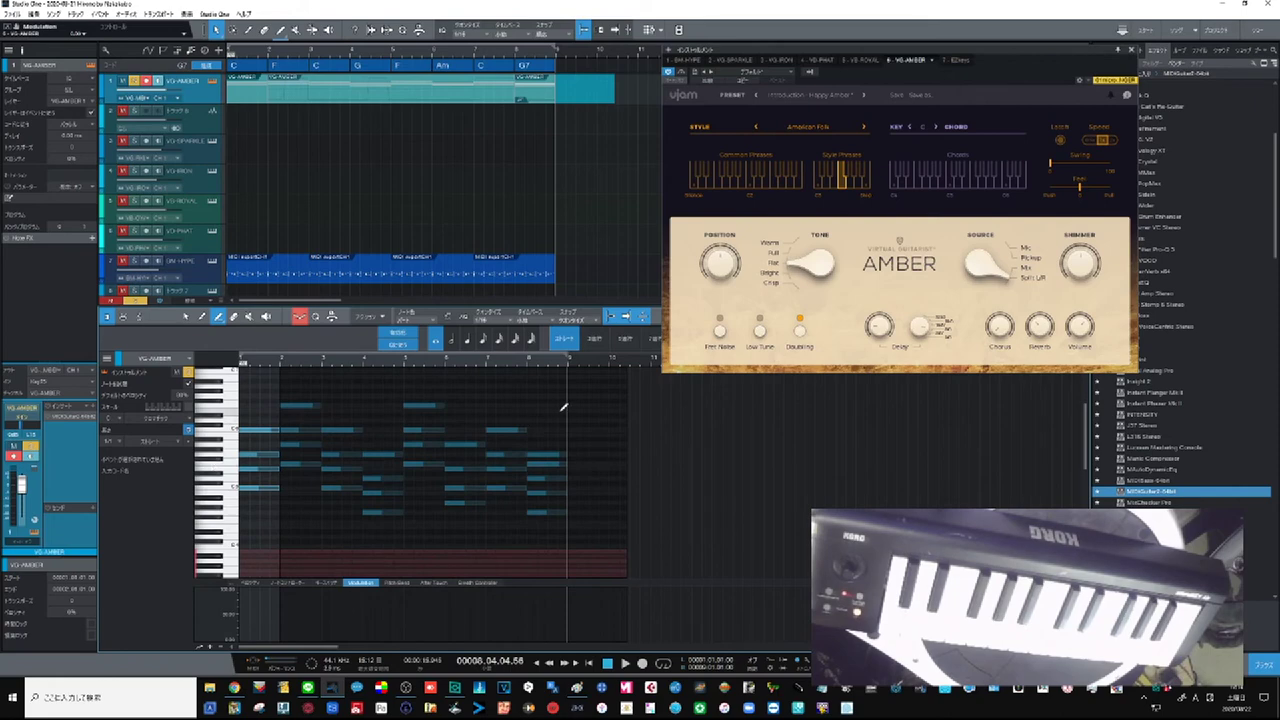
key("1")
left_click_drag(590, 388, 207, 543)
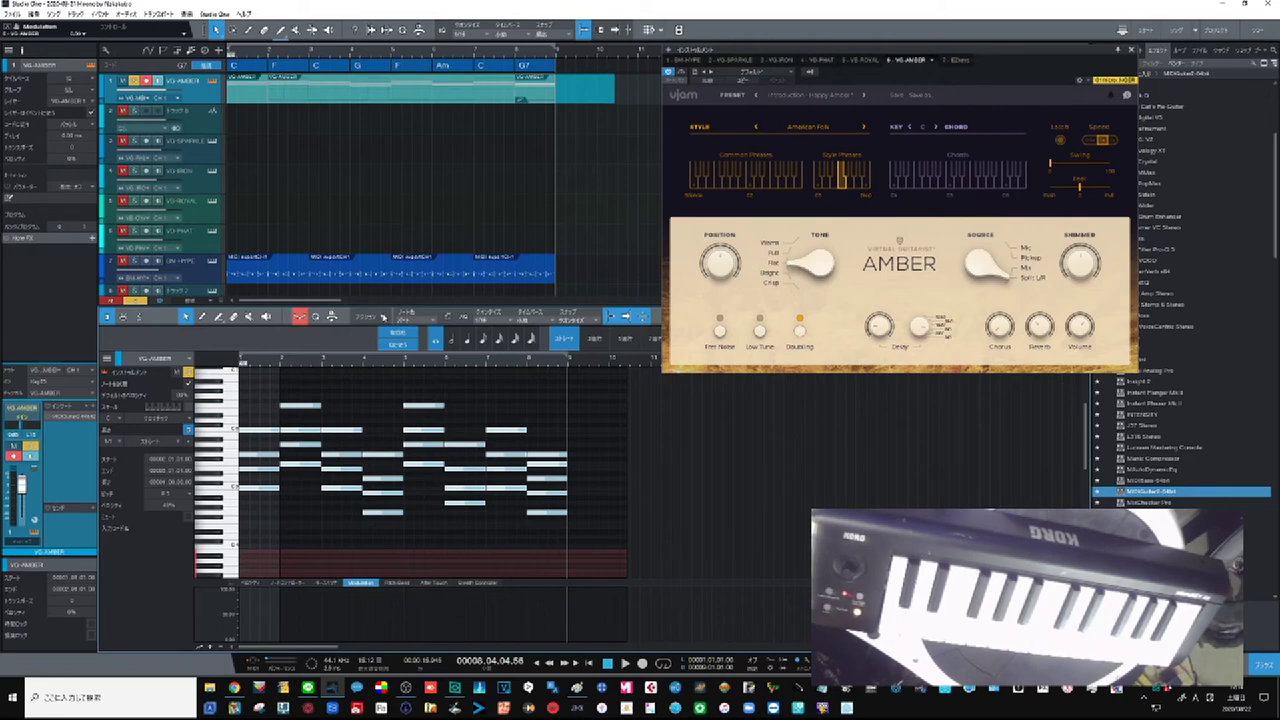
left_click(381, 316)
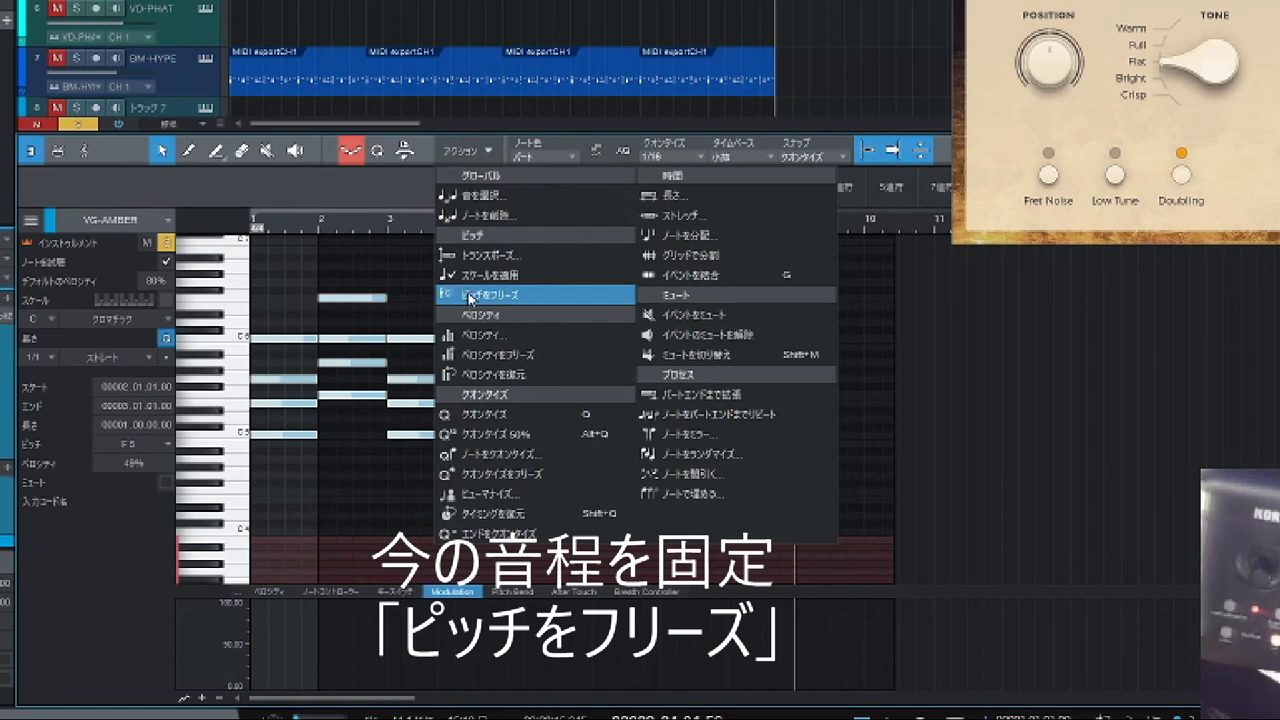
left_click(470, 296)
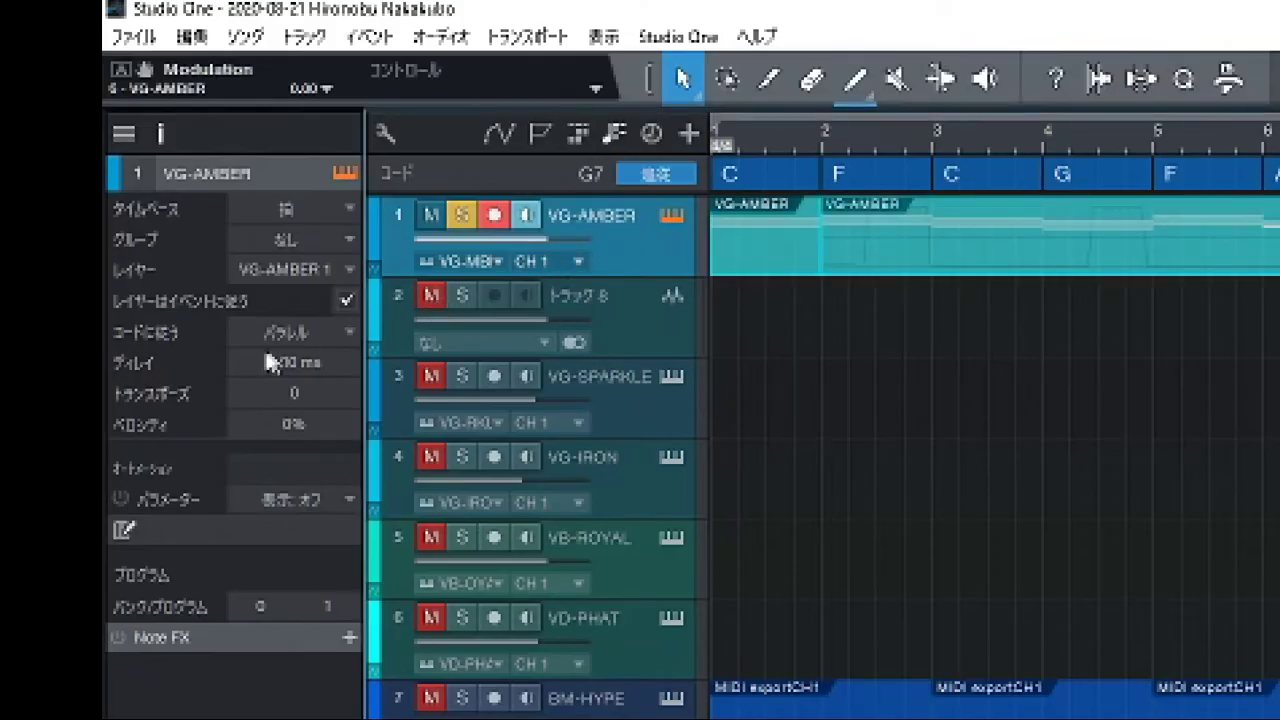
left_click(351, 336)
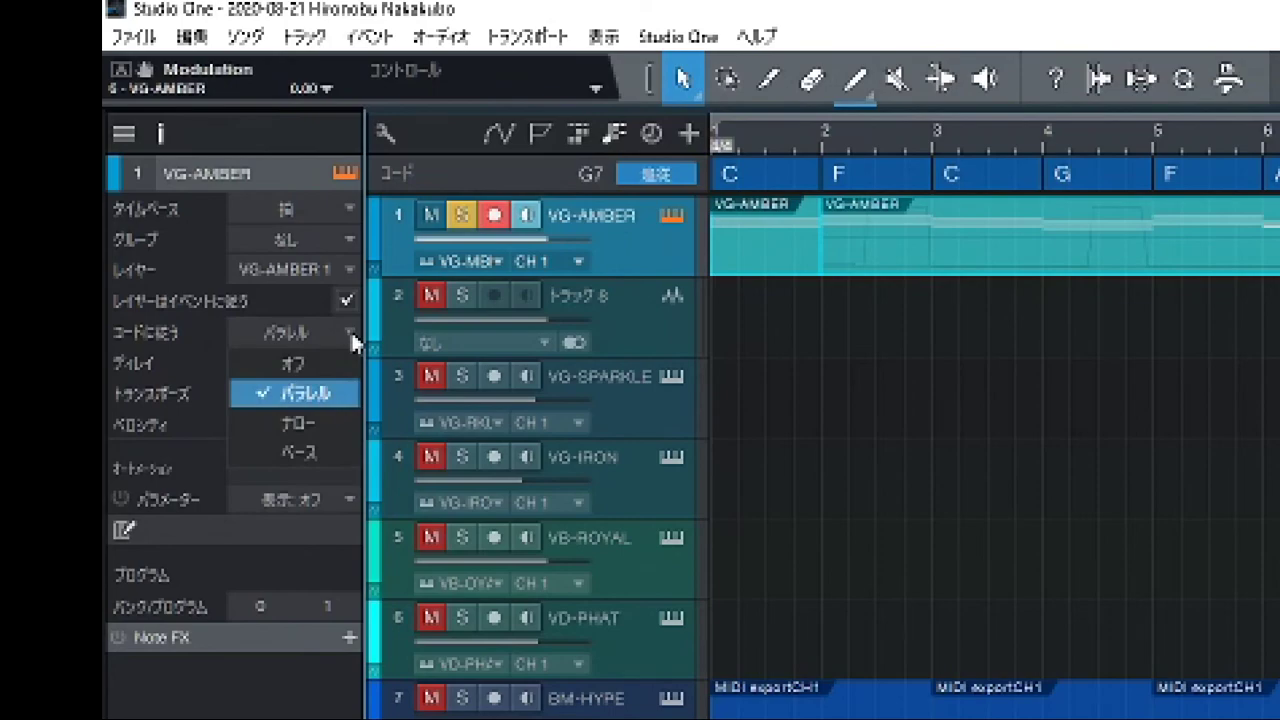
left_click(330, 367)
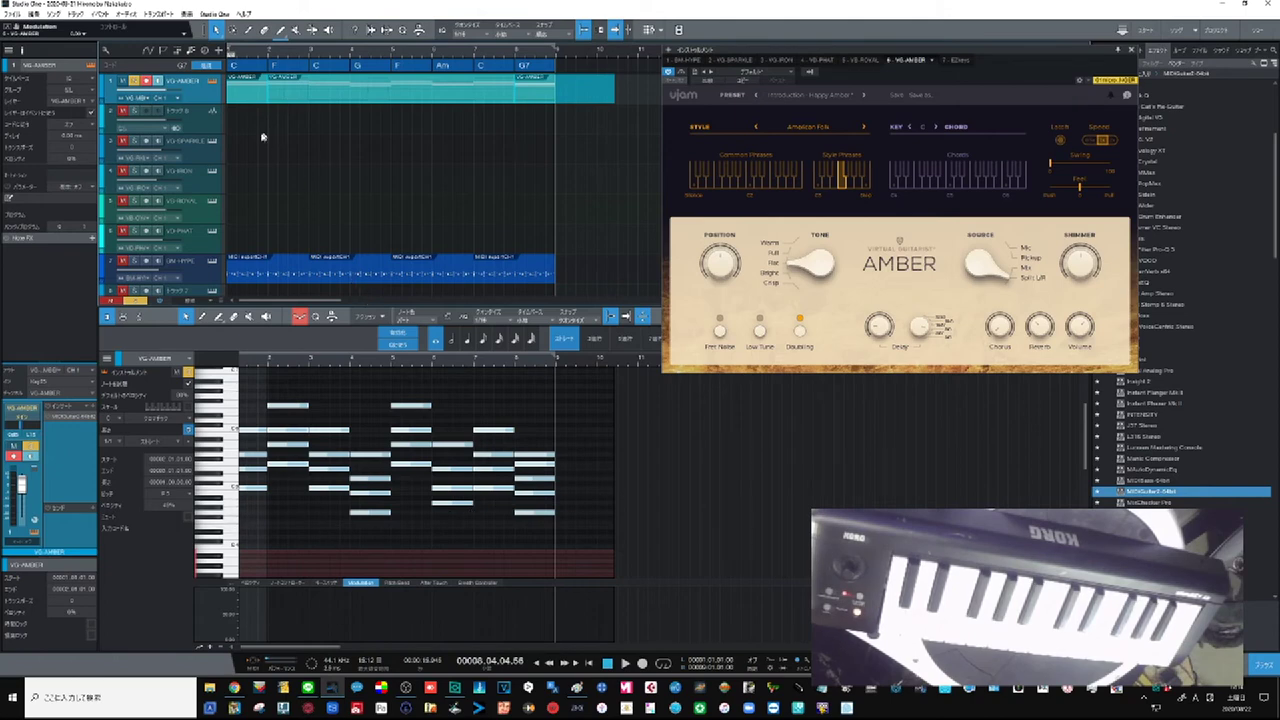
Step: Draw an eight-bar part on the VG-SPARKLE track and paste the VG-AMBER notes into it from bar 1
left_click(194, 157)
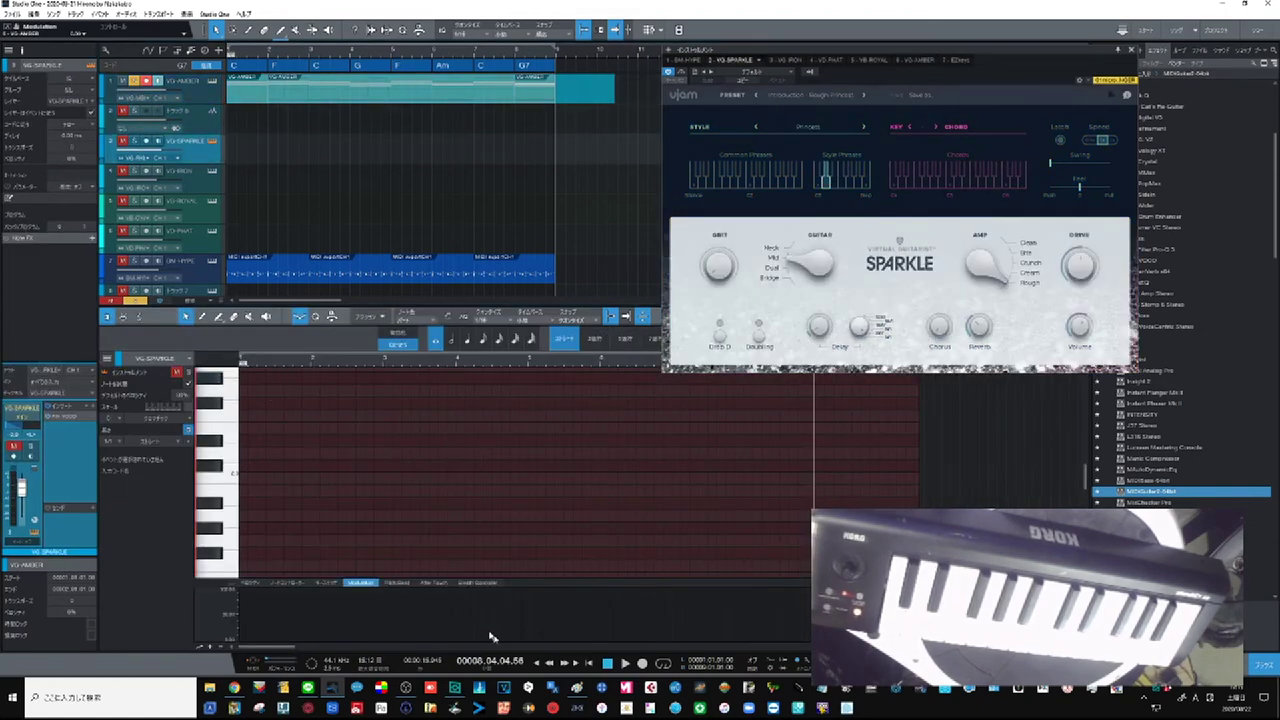
left_click(590, 665)
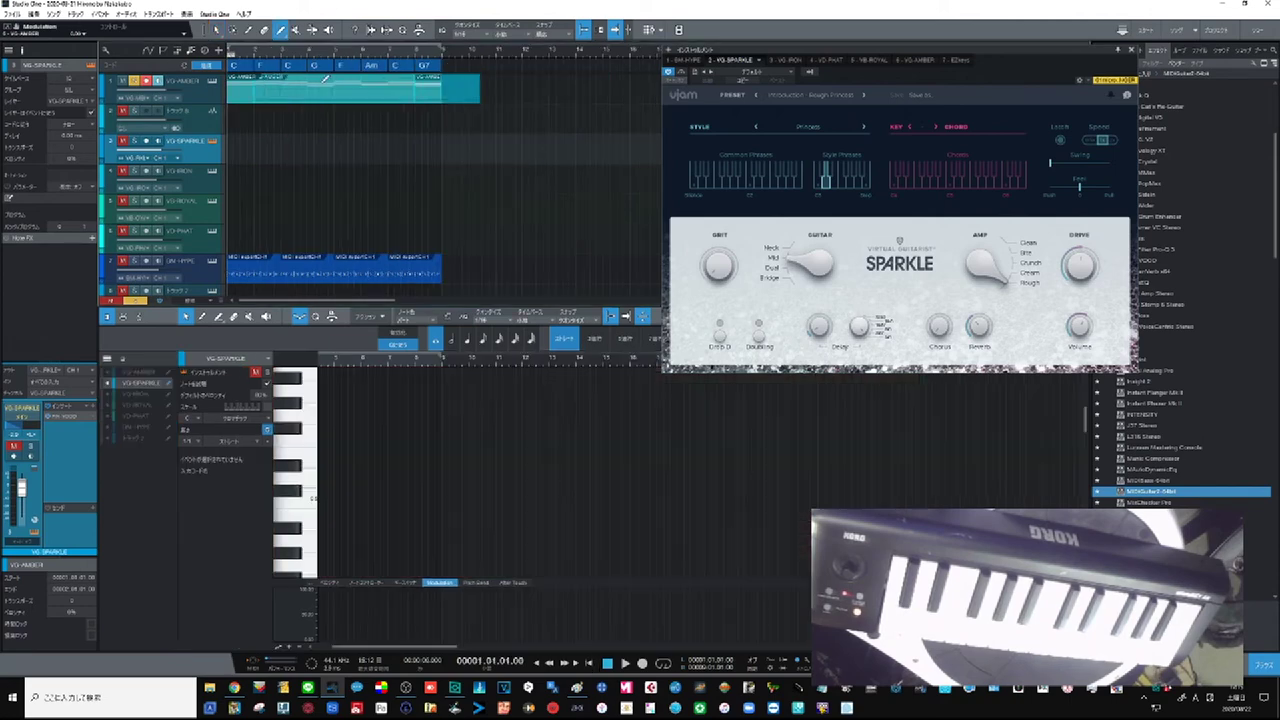
left_click_drag(446, 150, 215, 157)
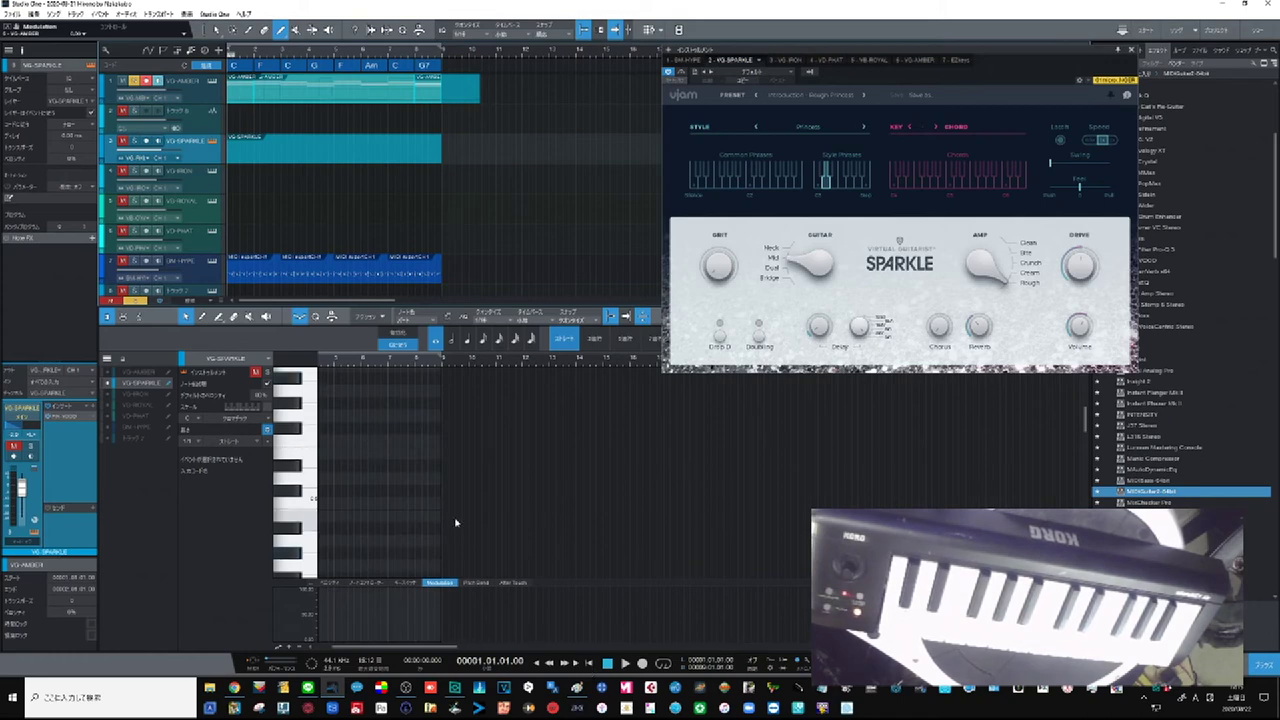
right_click(334, 430)
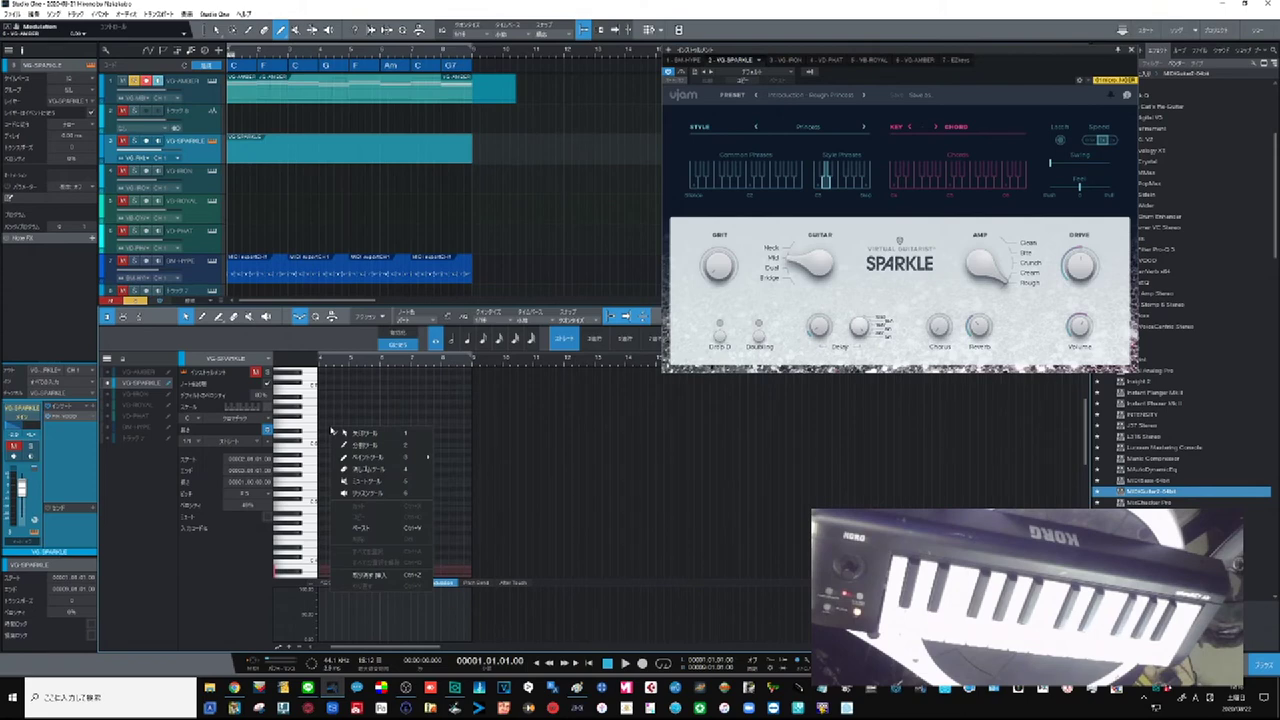
left_click(361, 529)
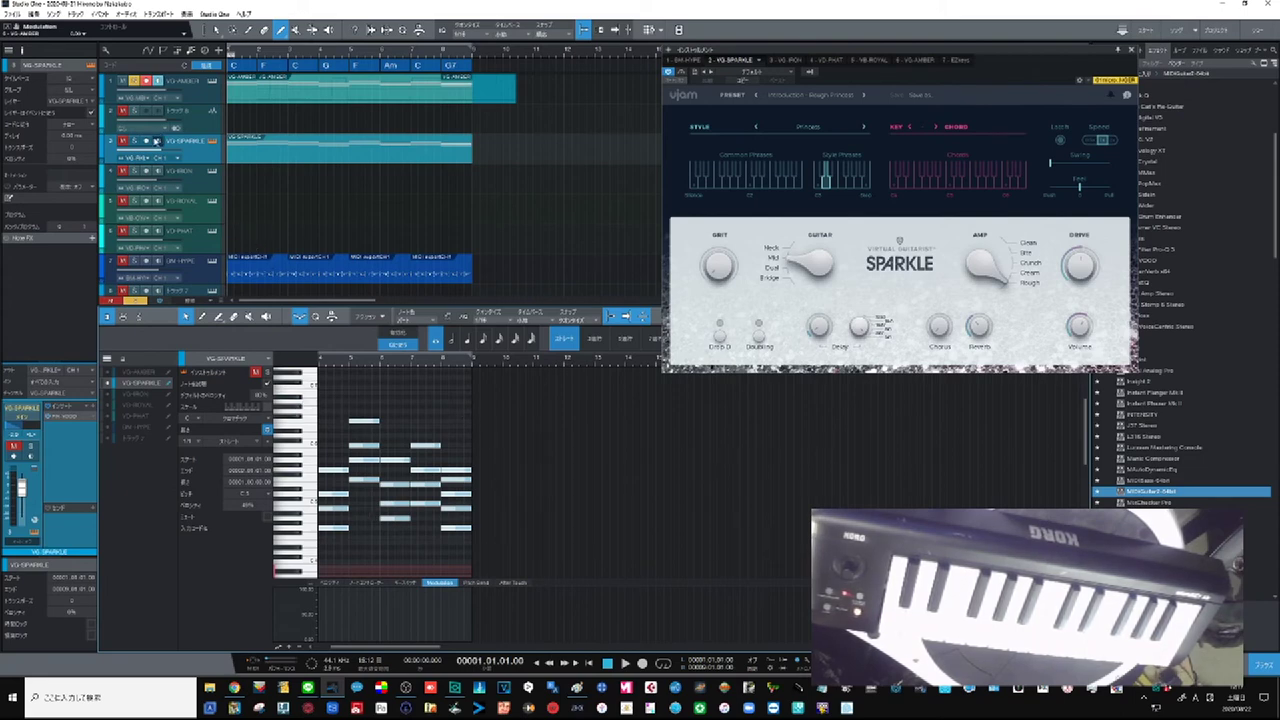
Step: Solo the VG-SPARKLE track, show the mixer and play the song from the start
left_click(135, 141)
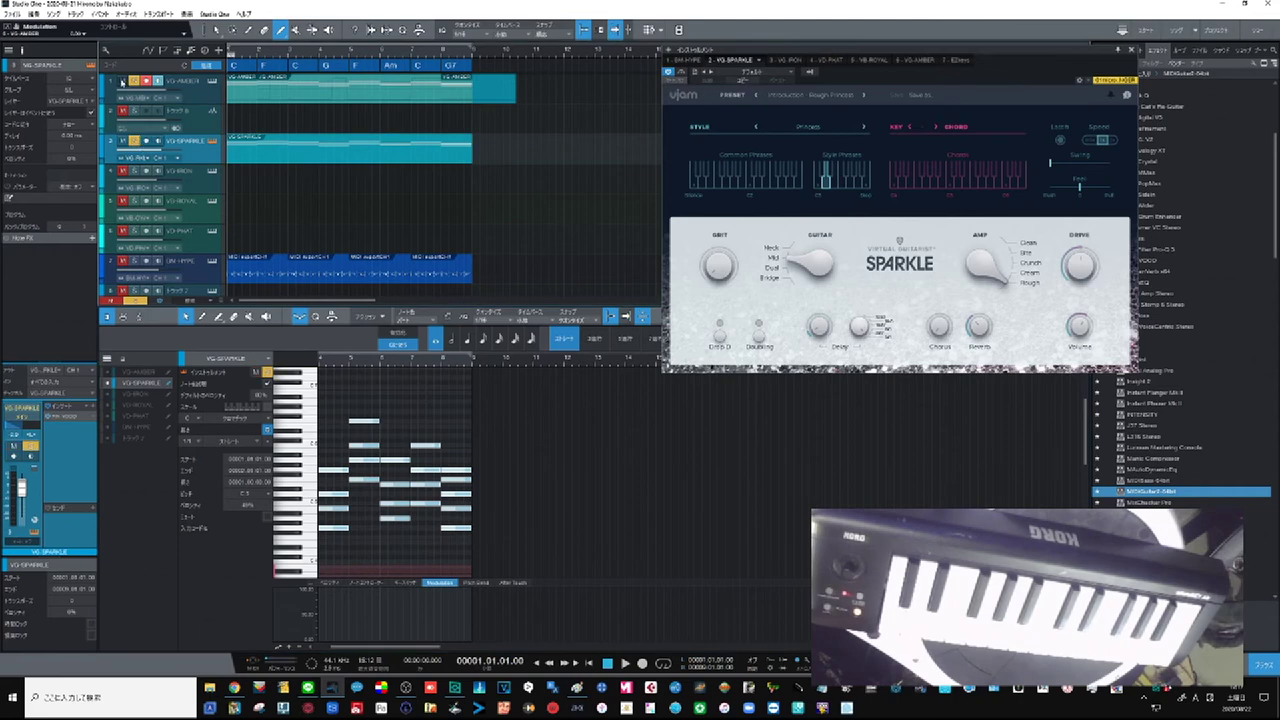
key("F3")
left_click(625, 664)
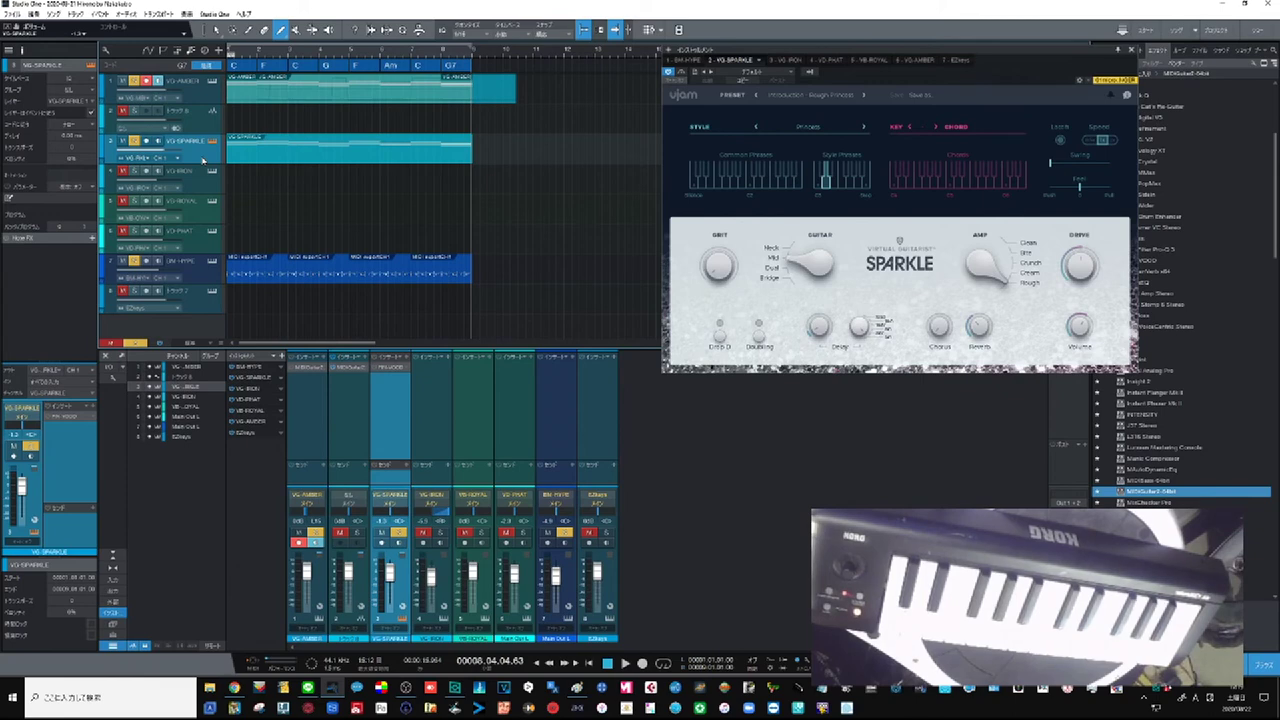
Step: Open the FIN-VOODOO insert on the VG-SPARKLE track, play the song and try adjusting the Effect and Glitch Mix amounts
left_click(72, 420)
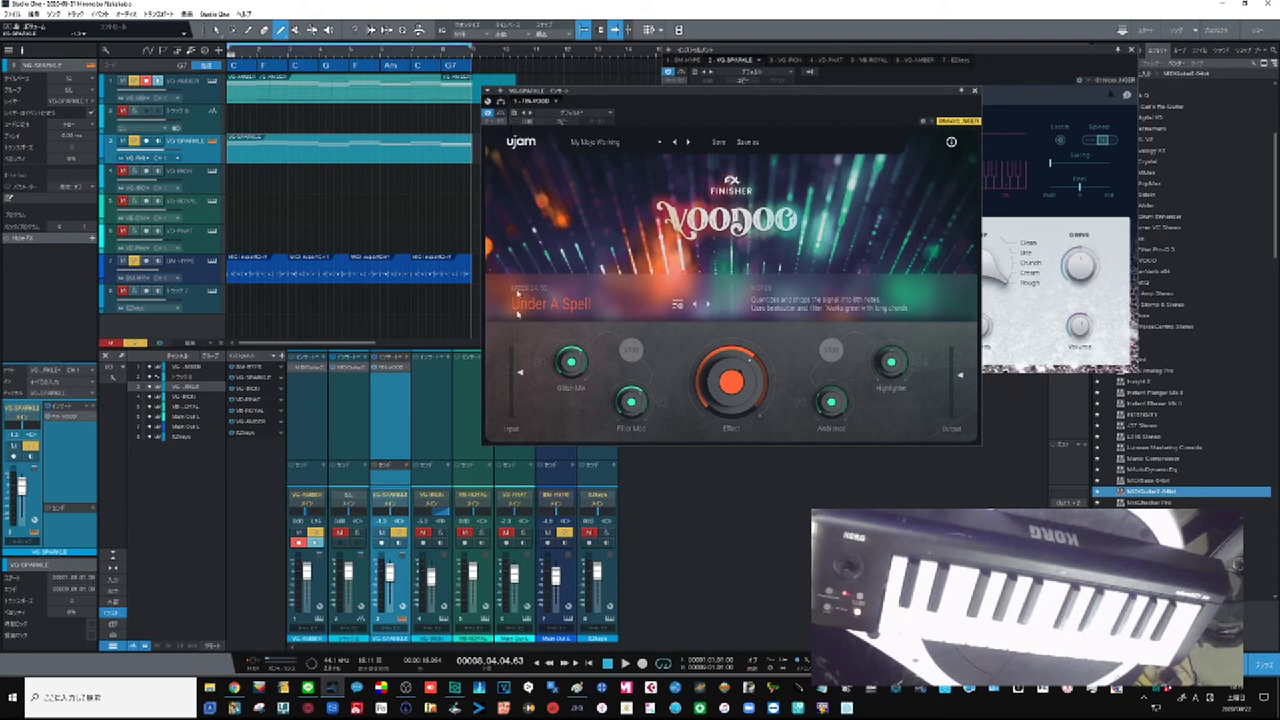
key("space")
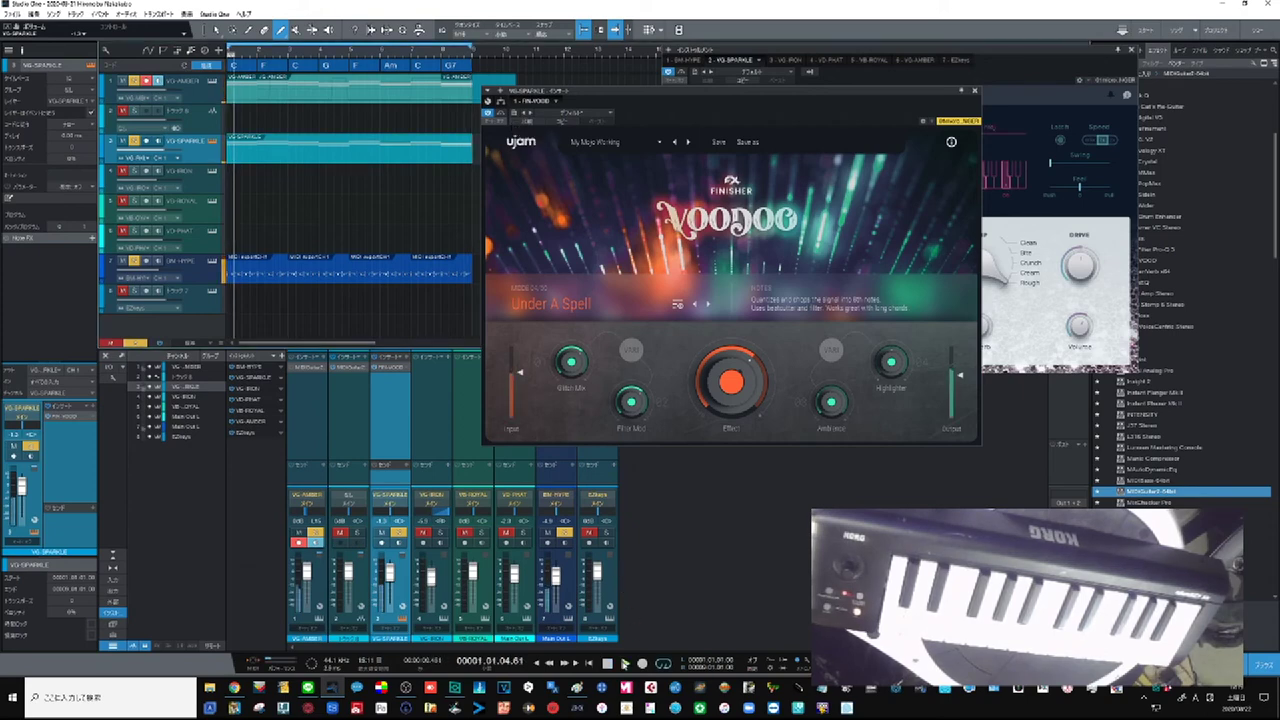
left_click_drag(739, 385, 739, 365)
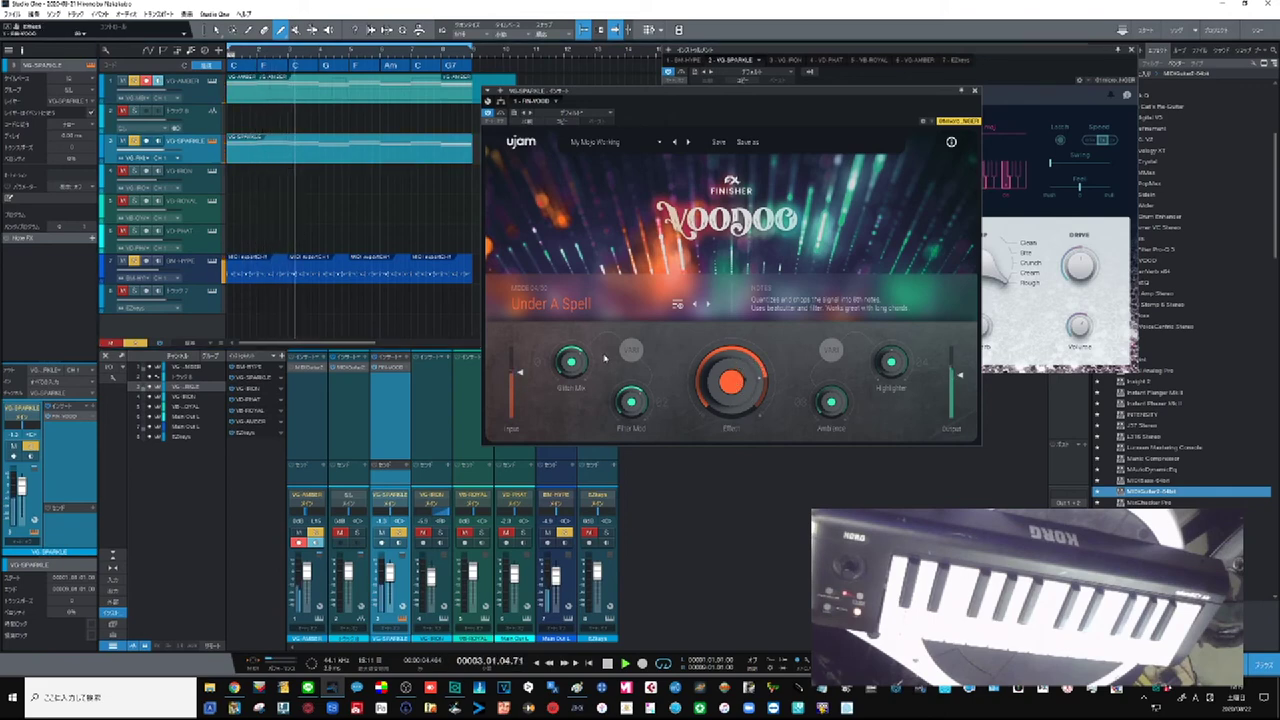
left_click_drag(575, 365, 577, 352)
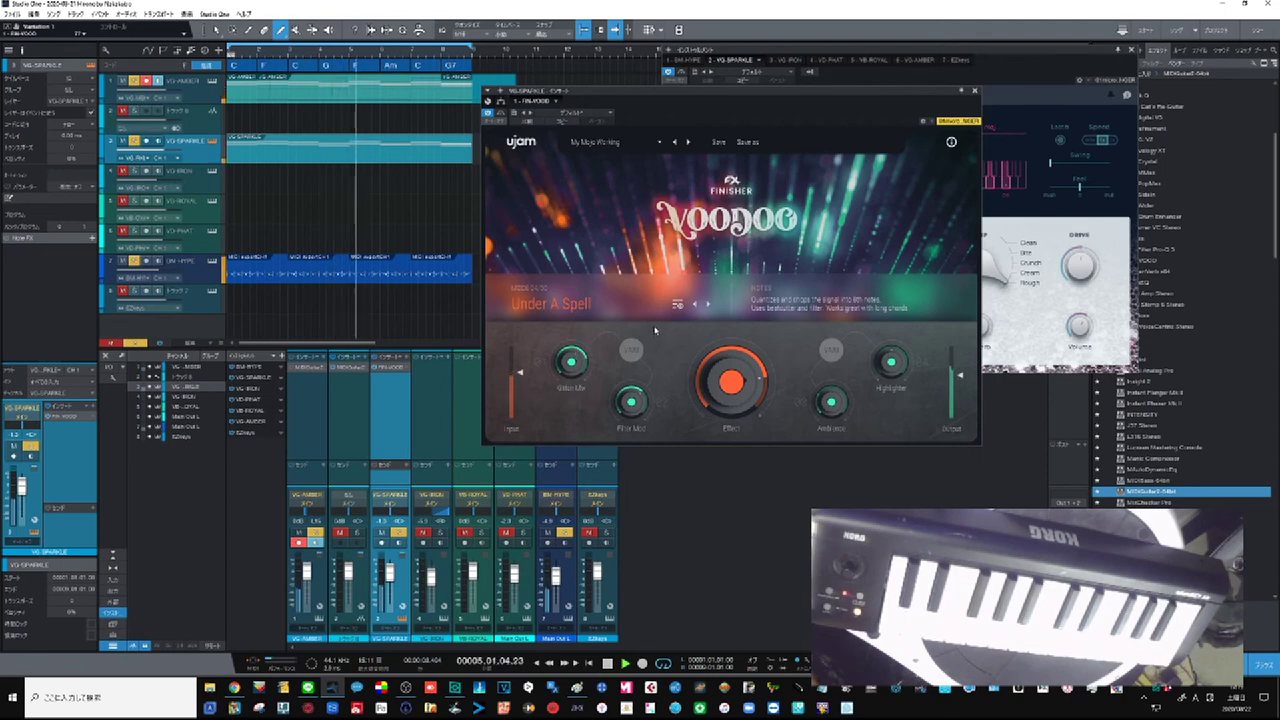
Step: Audition successive Finisher VOODOO presets up to Psychedelia during playback, change the mode to Snake Oil and stop the song
left_click(688, 143)
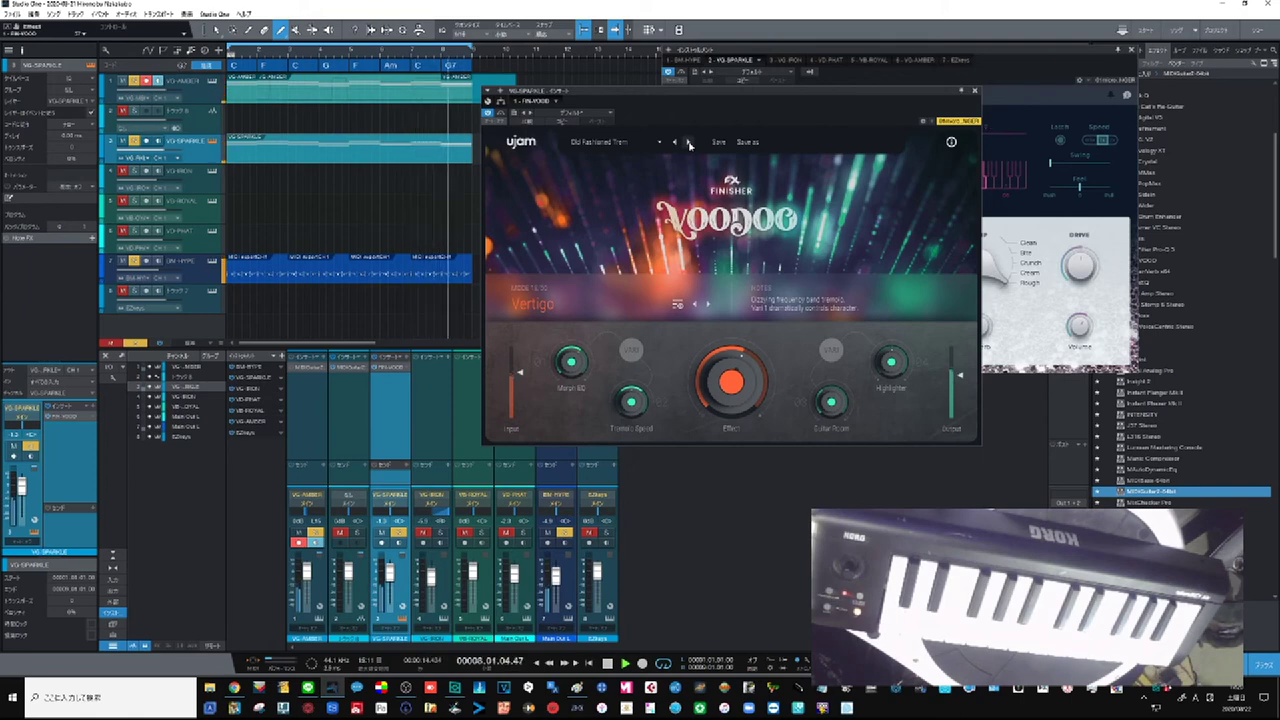
left_click(688, 143)
left_click(688, 143)
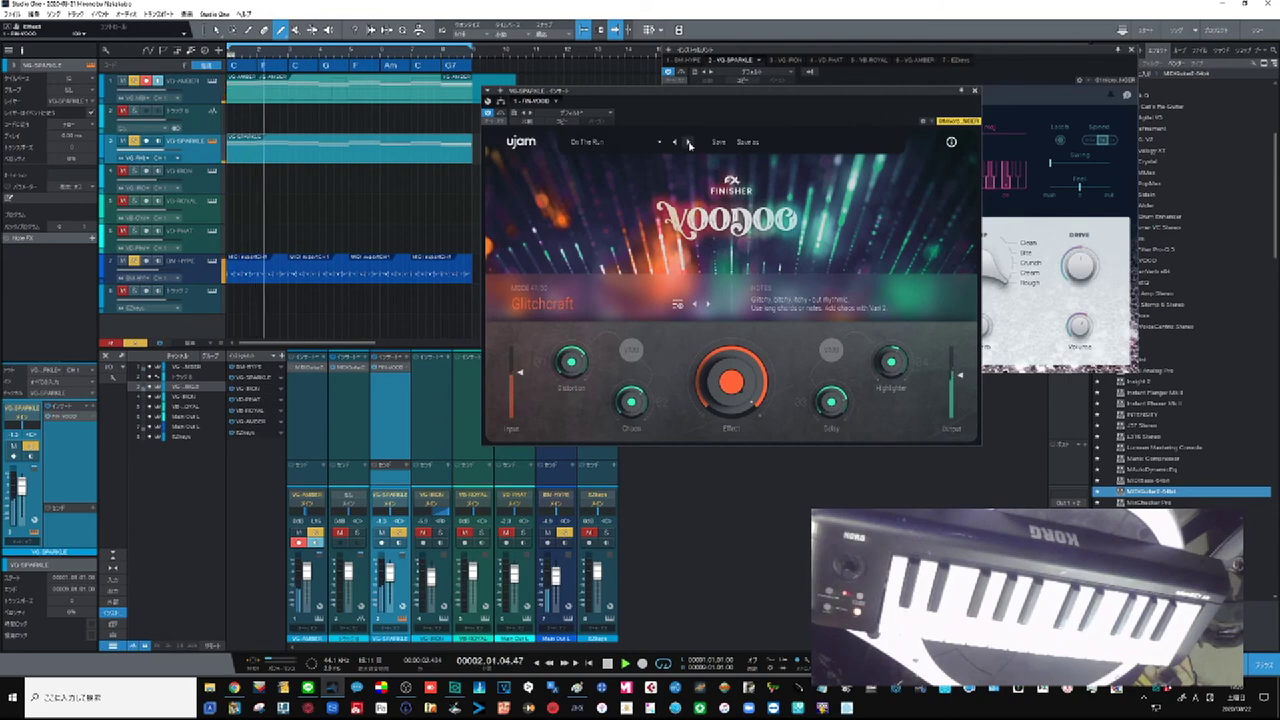
left_click(688, 143)
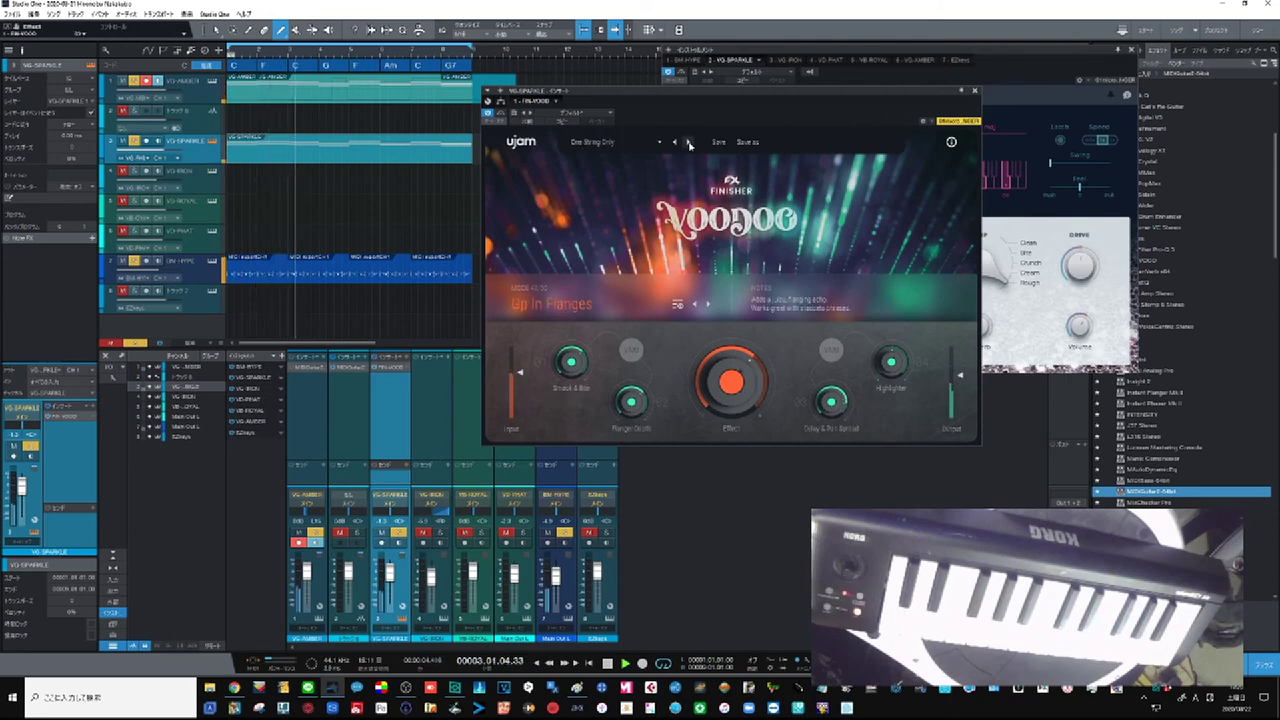
left_click(688, 143)
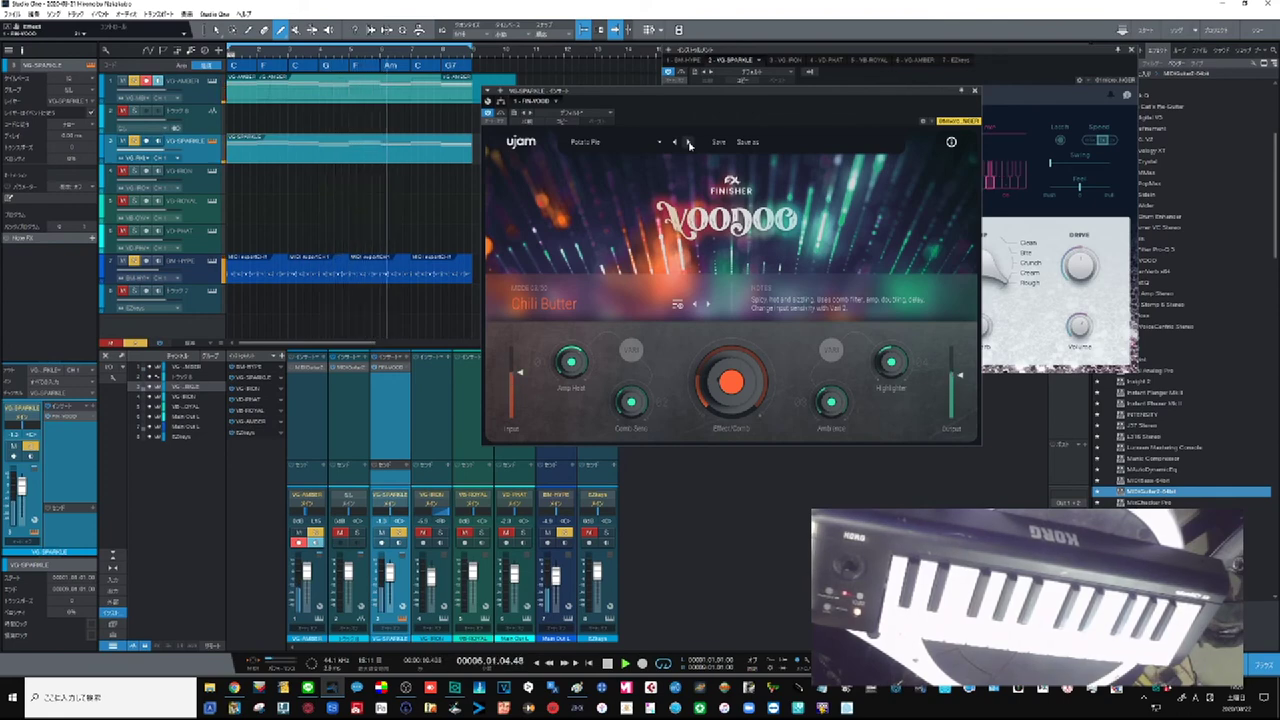
left_click(688, 143)
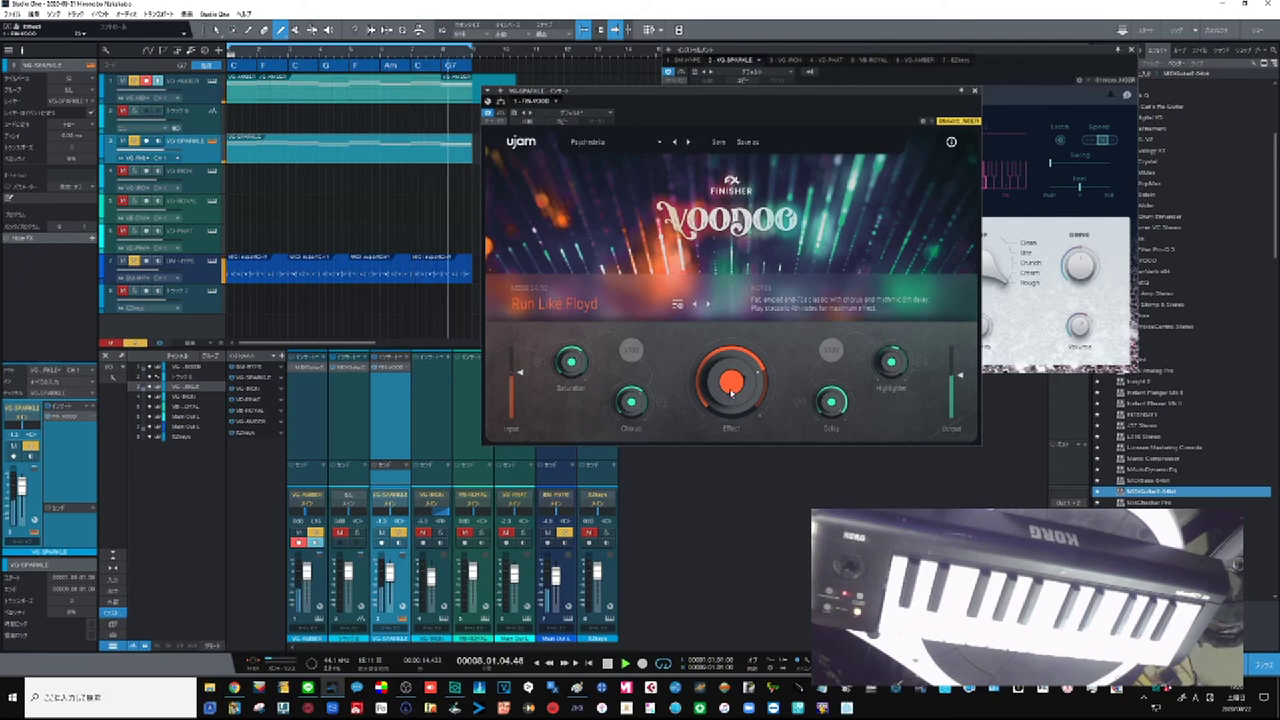
left_click(607, 664)
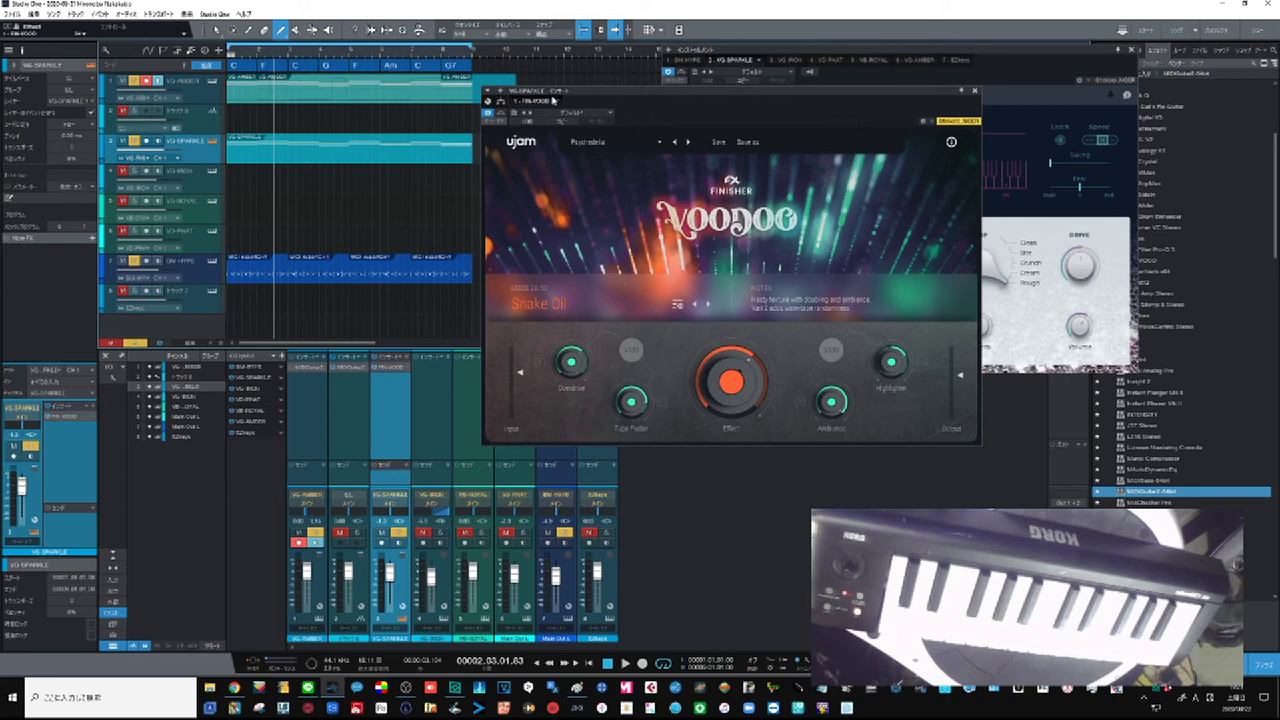
Step: Draw an eight-bar part on the VB-ROYAL track, paste the copied chord notes into it from bar 1 and transpose them down an octave
left_click_drag(560, 92, 652, 80)
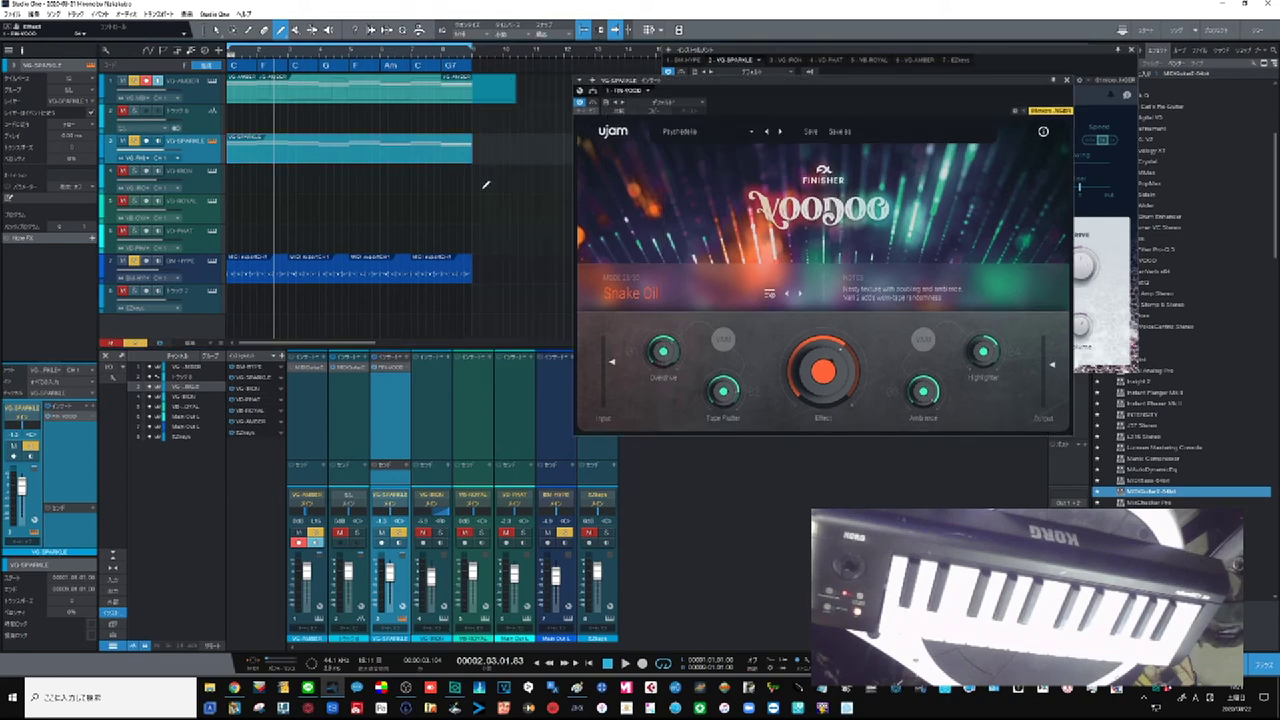
left_click_drag(475, 203, 226, 211)
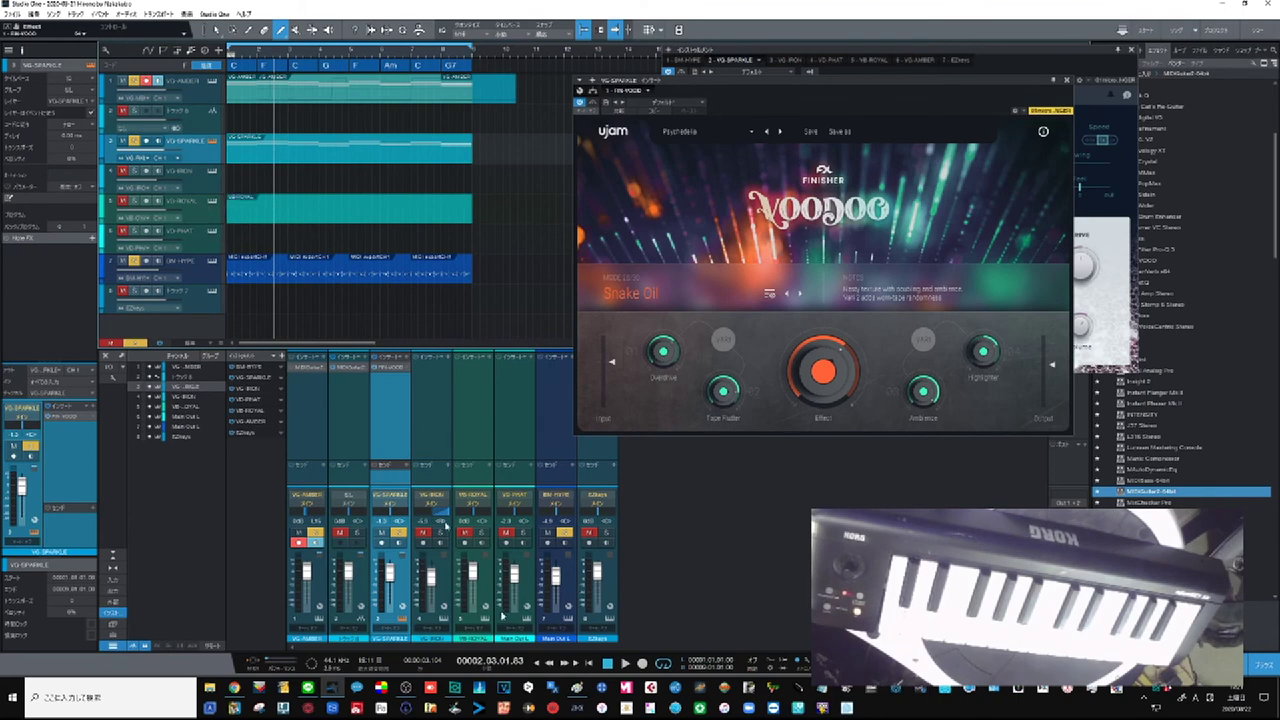
double_click(262, 211)
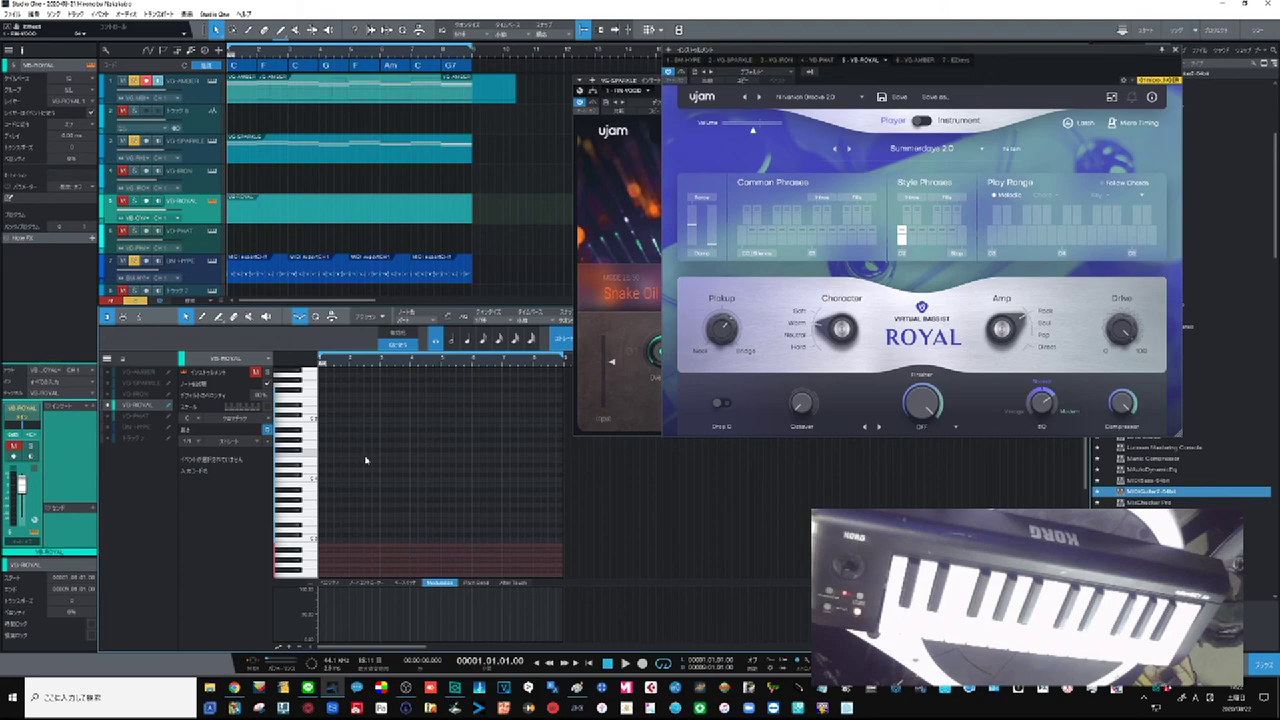
right_click(344, 437)
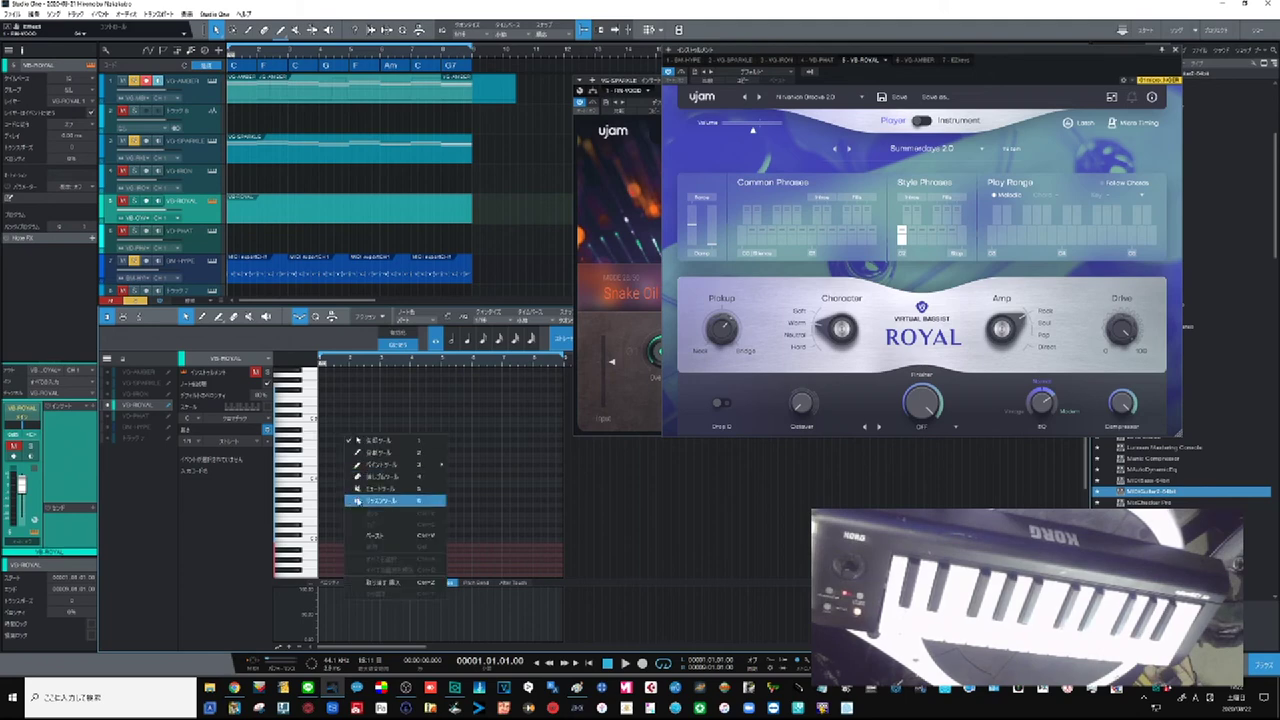
left_click(373, 535)
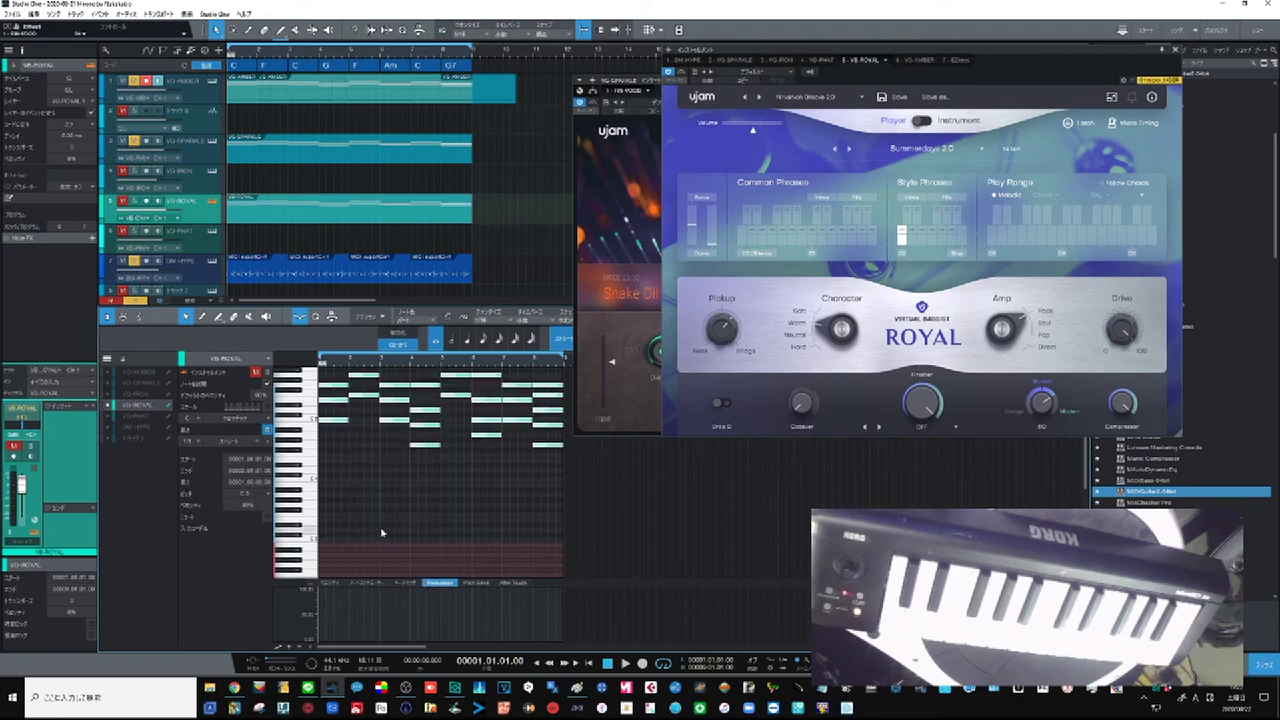
scroll(352, 480, "up", 3)
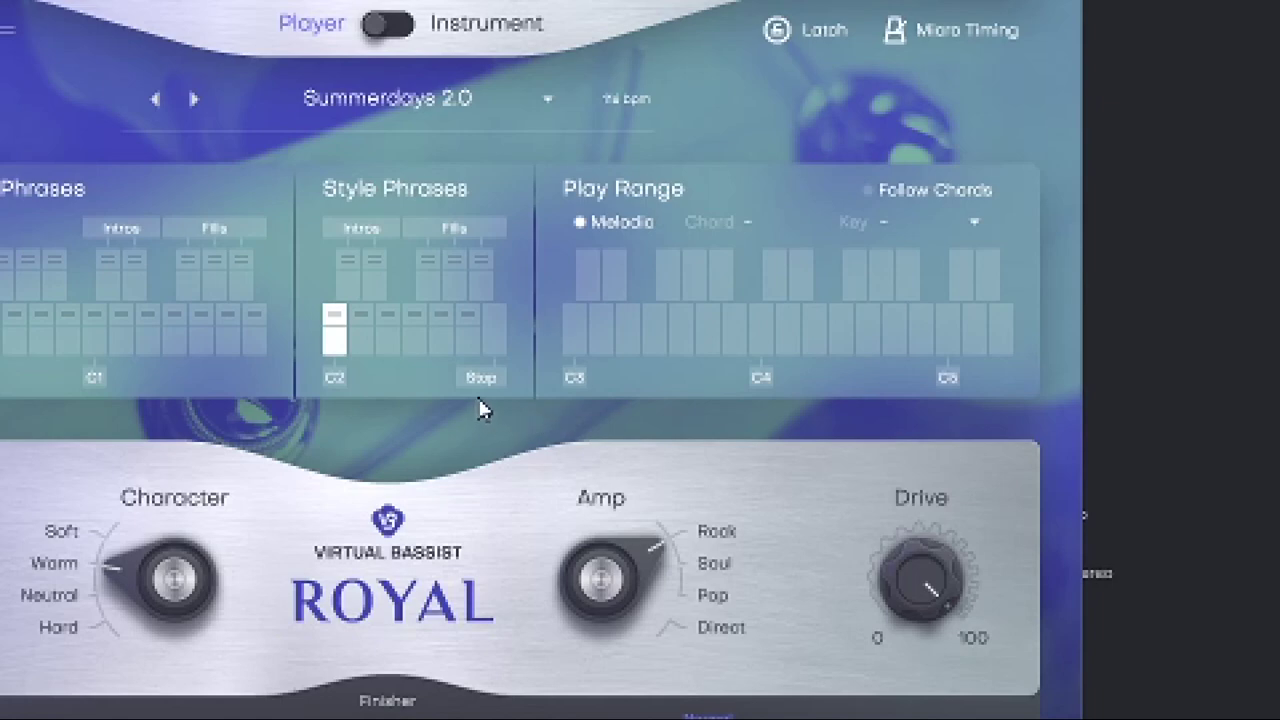
key("shift+Down")
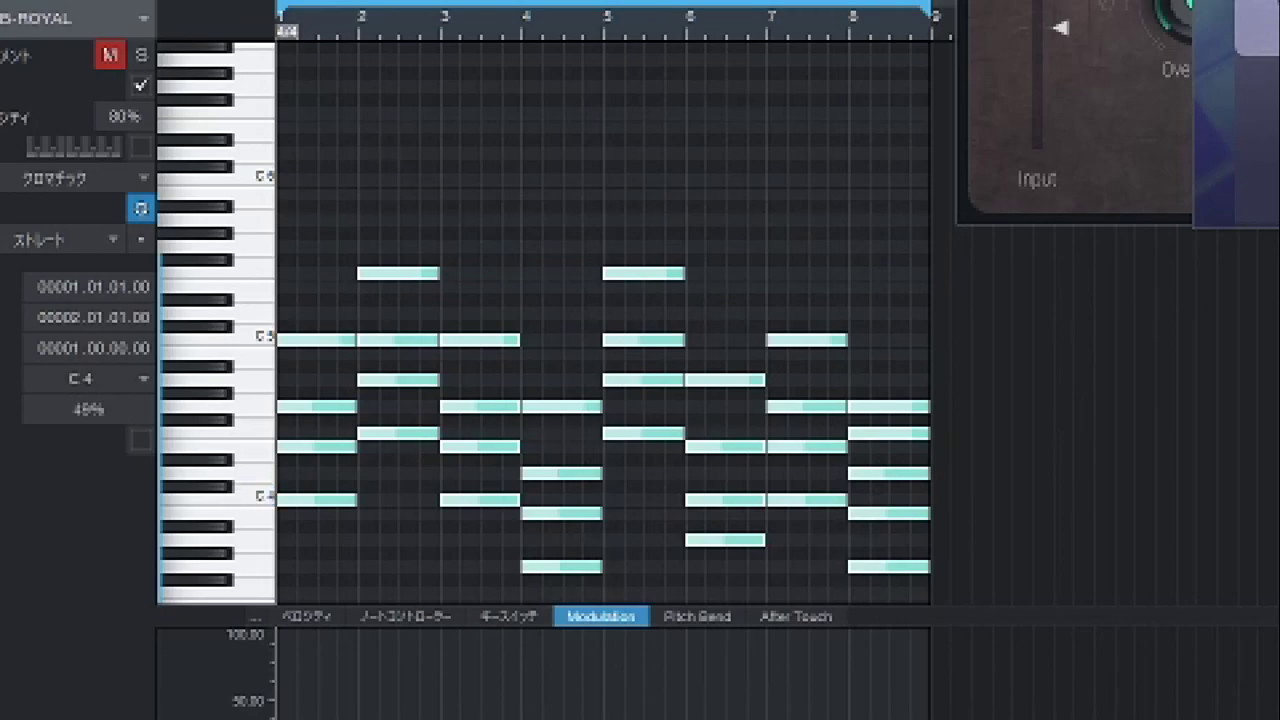
Step: Clear all solos, solo only the VB-ROYAL track and play the song from the start
key("s")
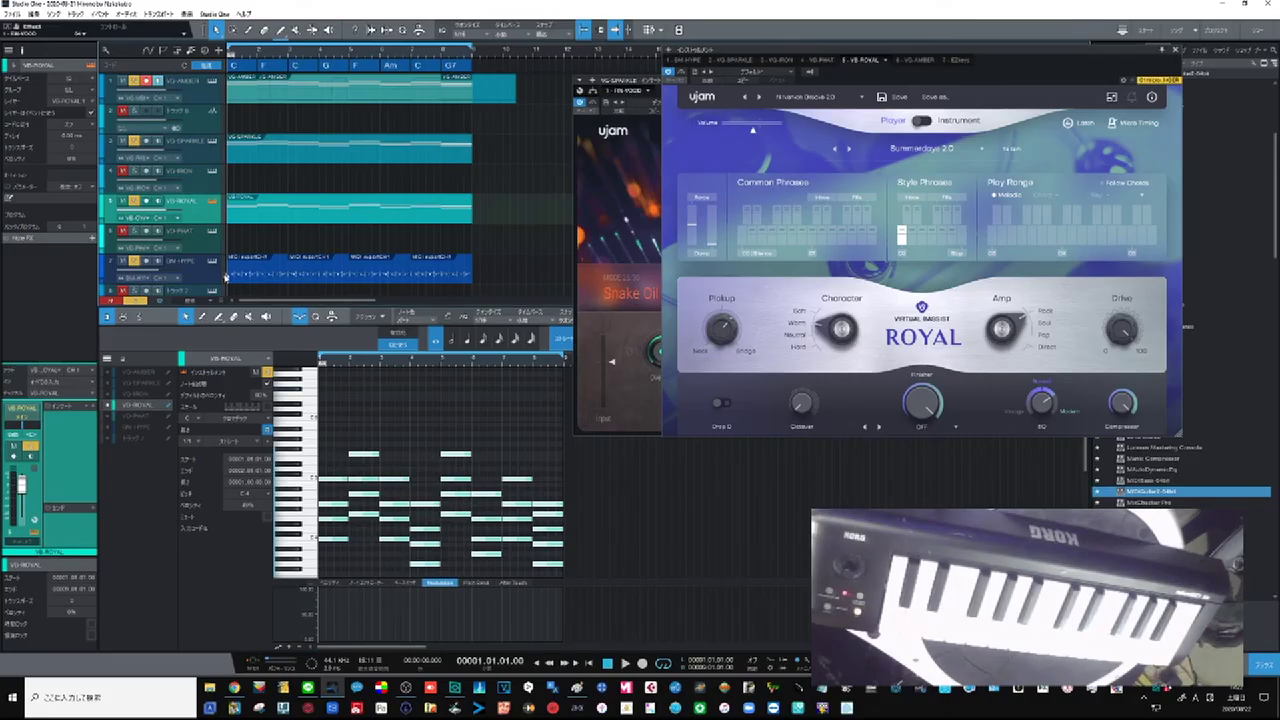
left_click(136, 301)
left_click(117, 301)
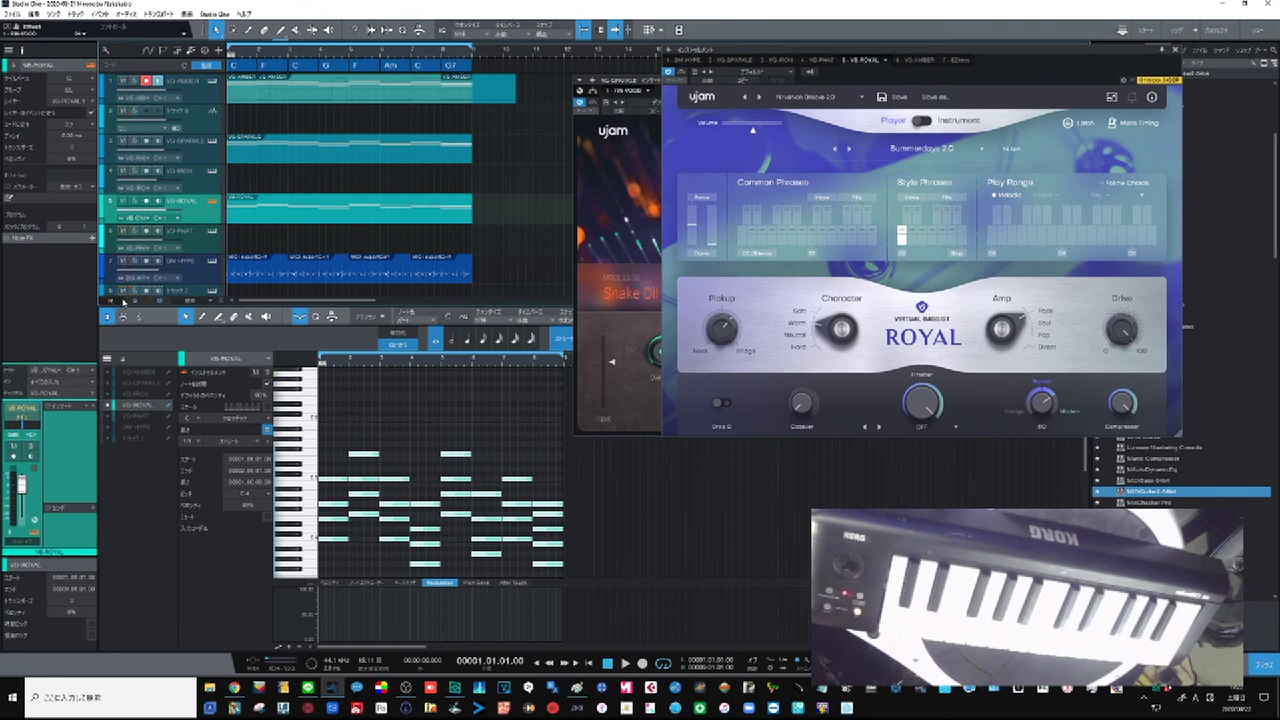
left_click(135, 201)
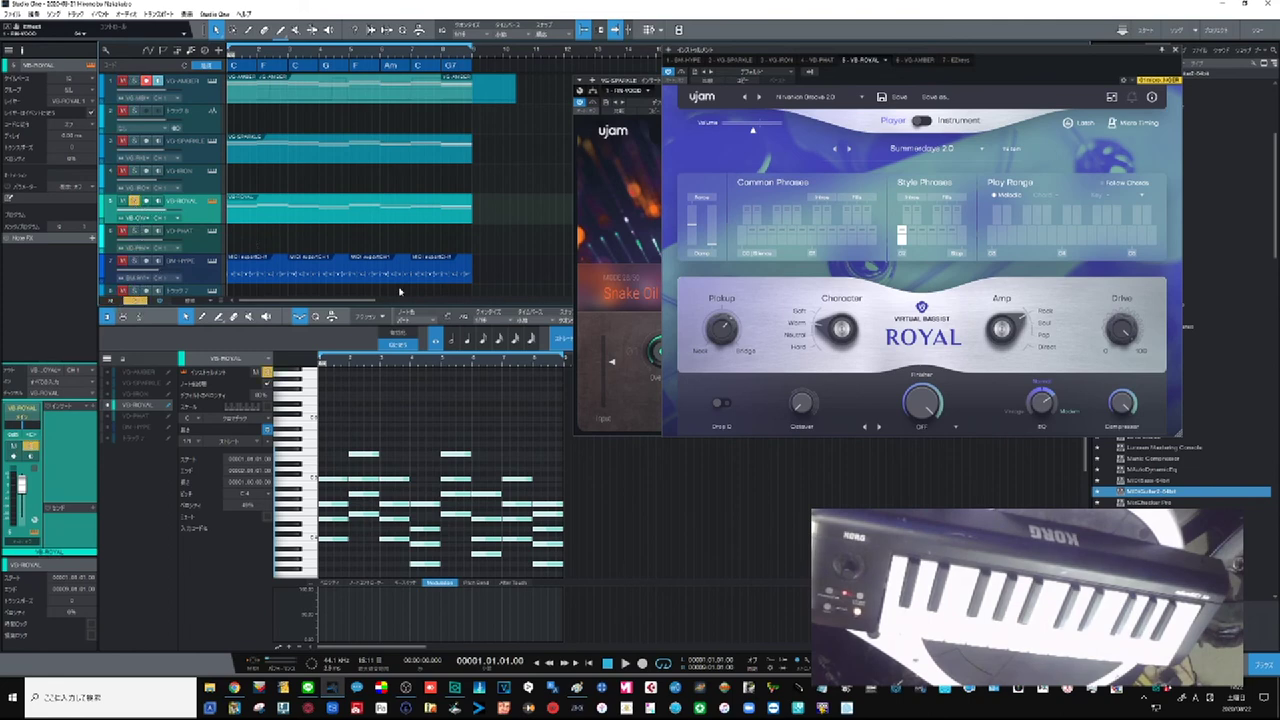
key("space")
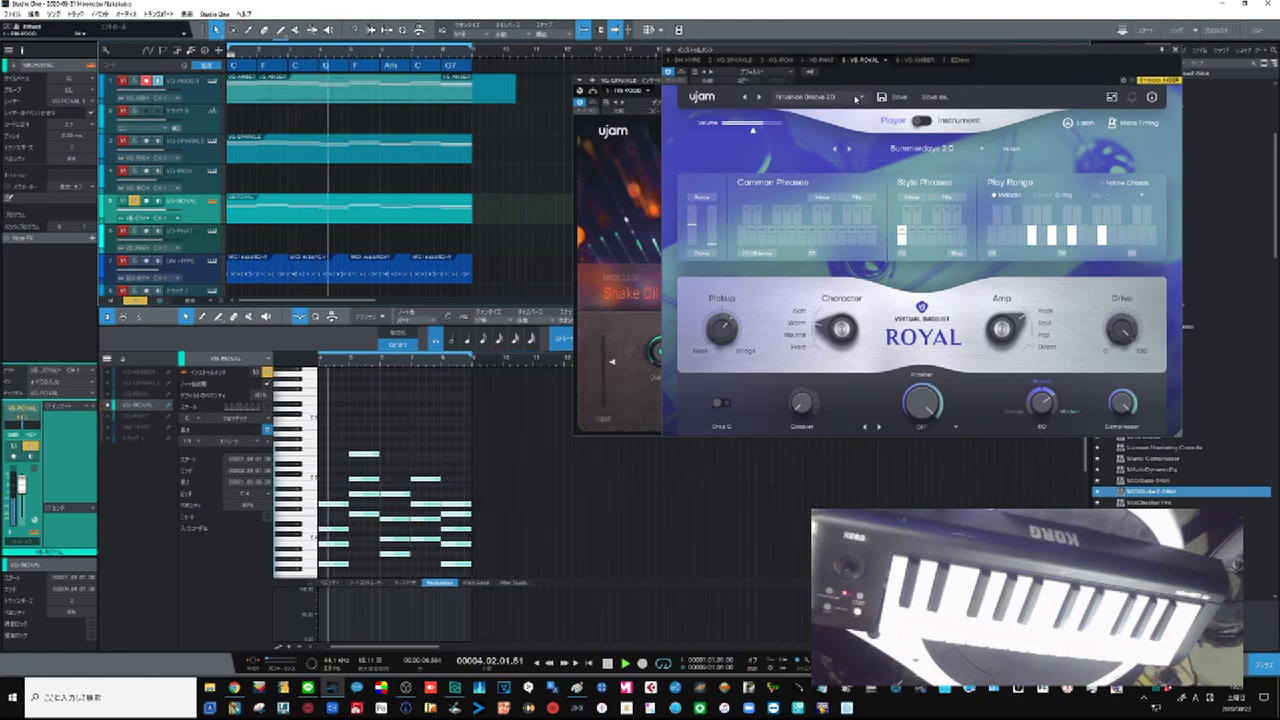
Step: Audition ROYAL presets up to School Of Hamburg during playback and change the style to 90s Funk Pop
left_click(759, 97)
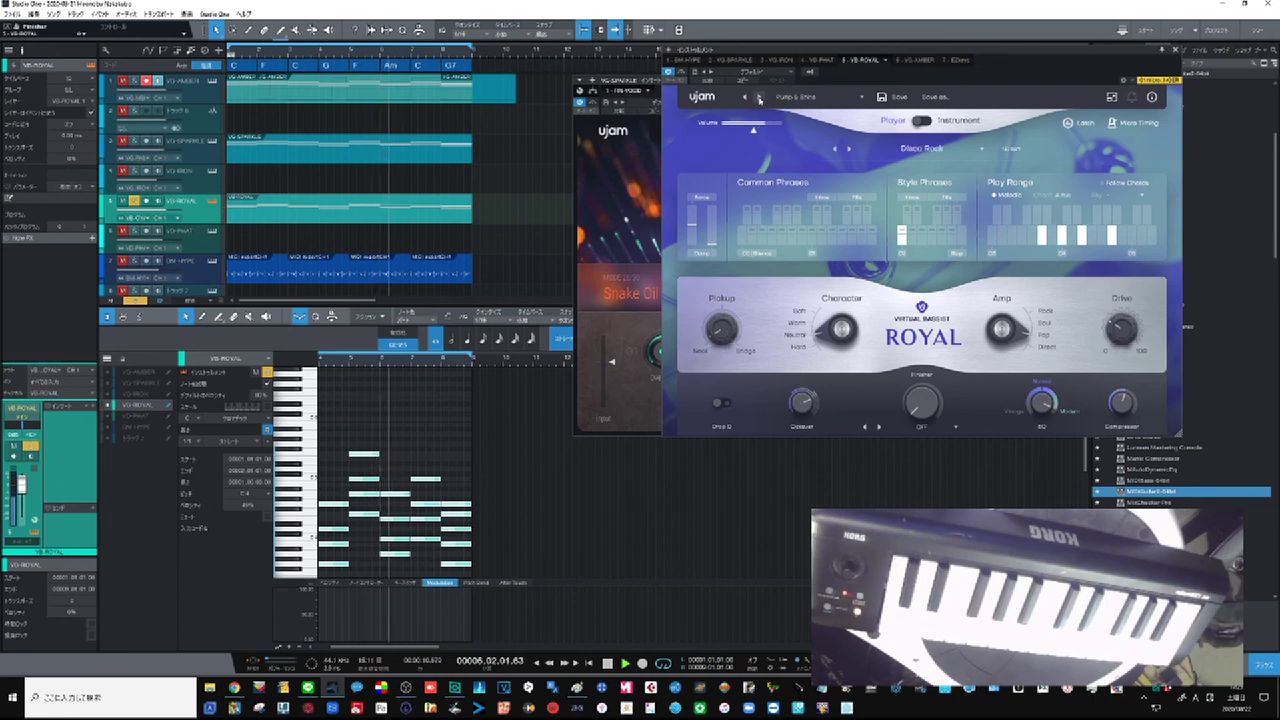
left_click(759, 97)
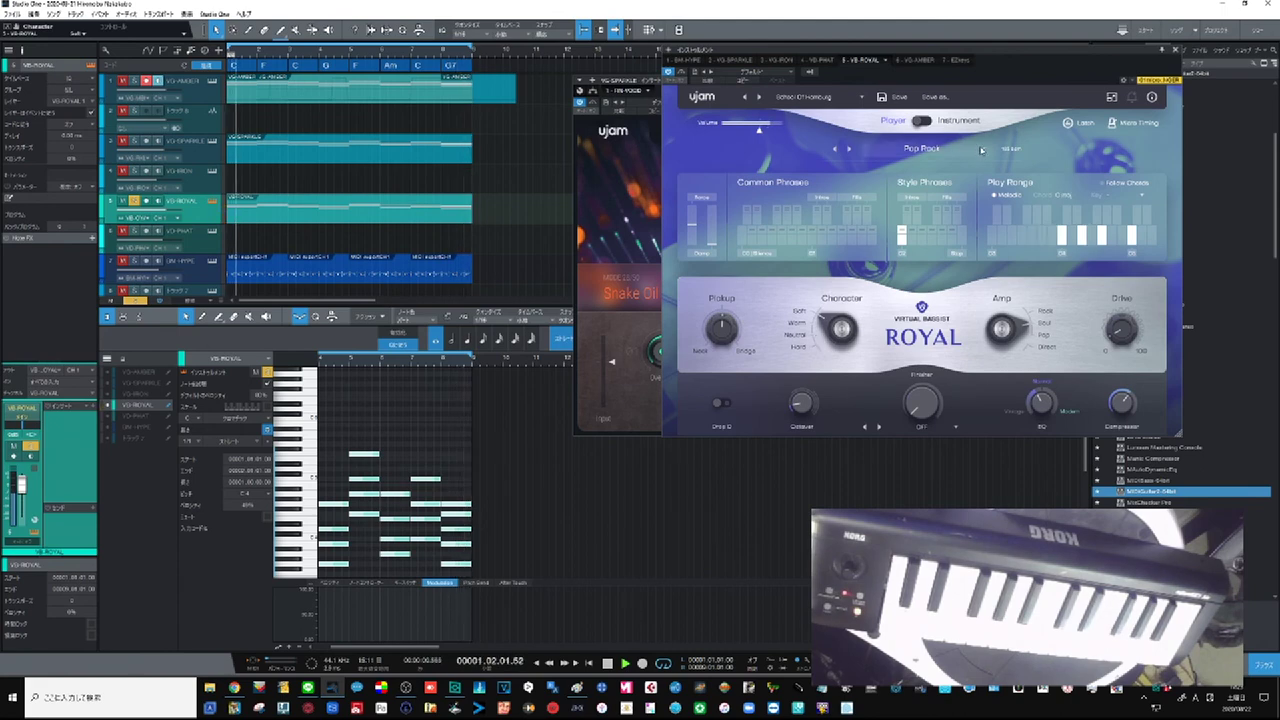
left_click(848, 149)
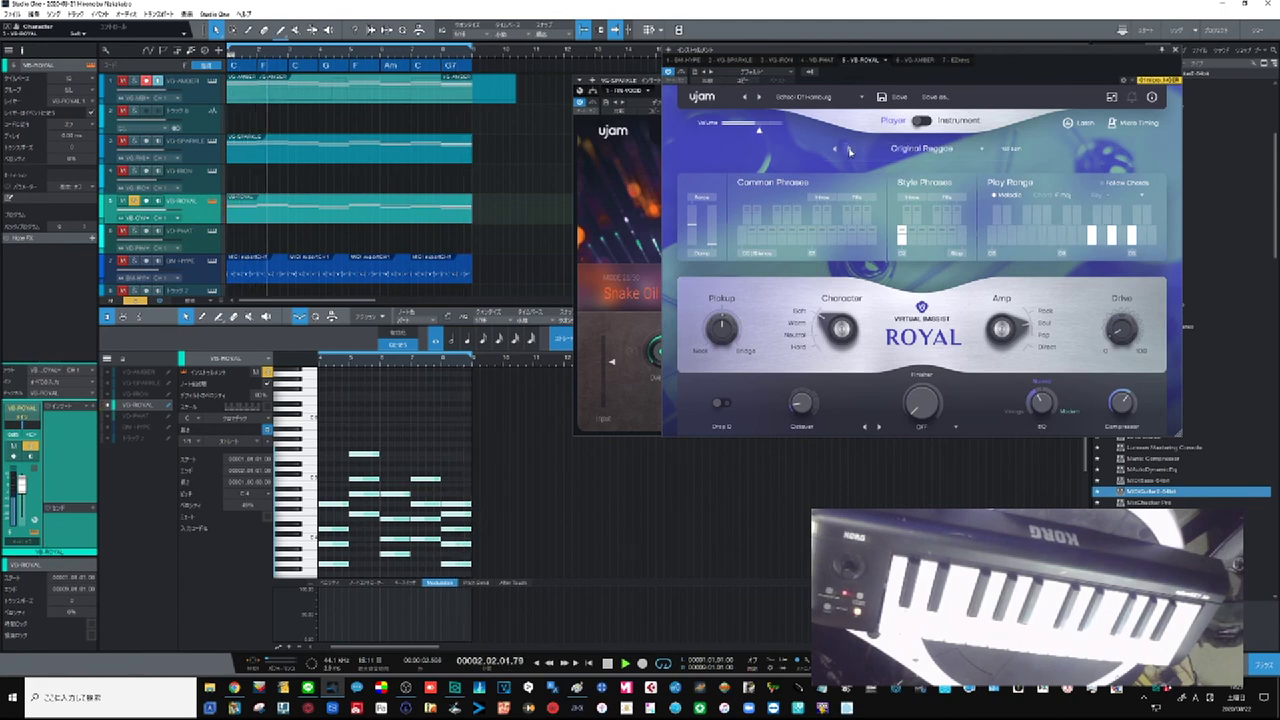
left_click(848, 149)
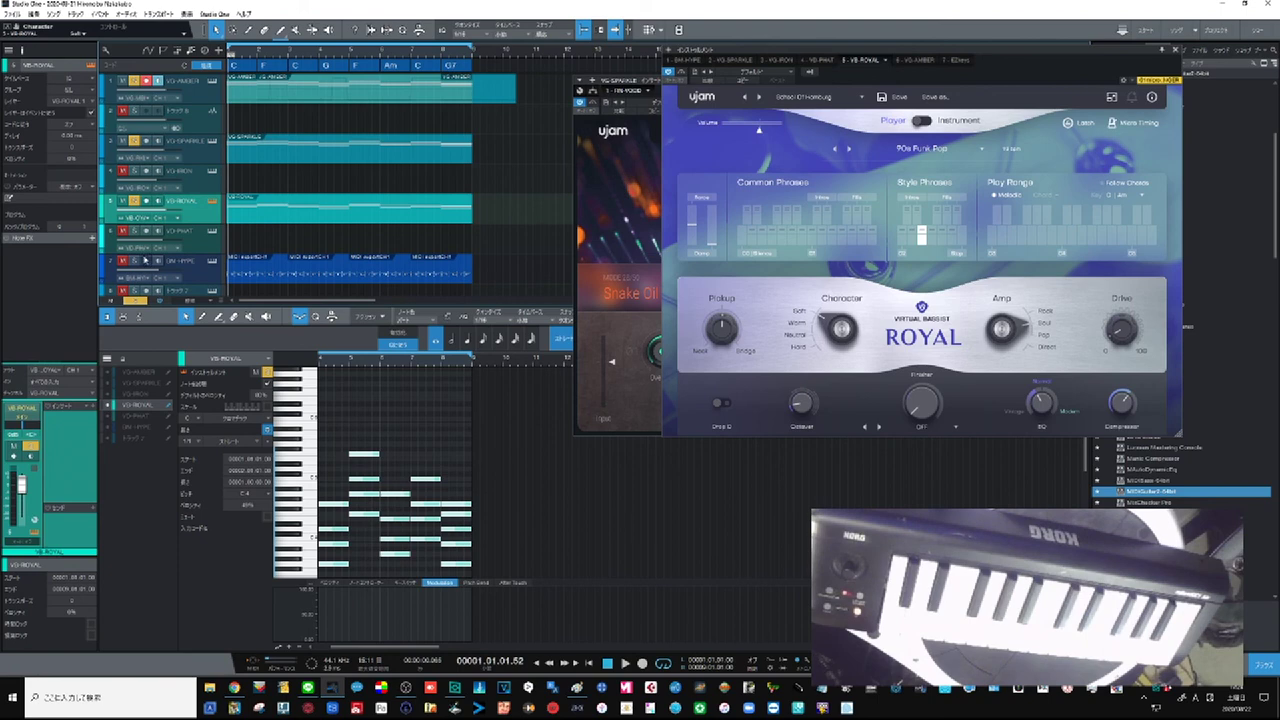
Step: Show the mixer, play the soloed guitar, bass and drum tracks together from the start and open the BM-HYPE instrument
key("F3")
key("space")
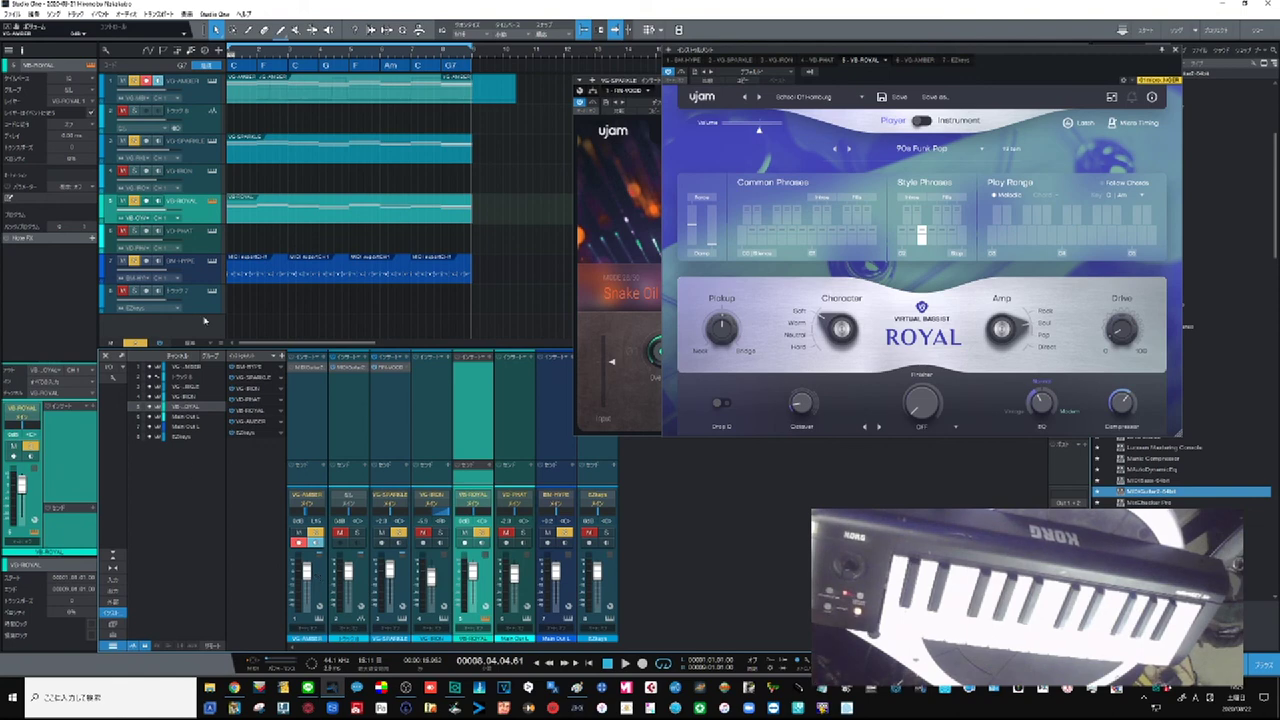
left_click(212, 261)
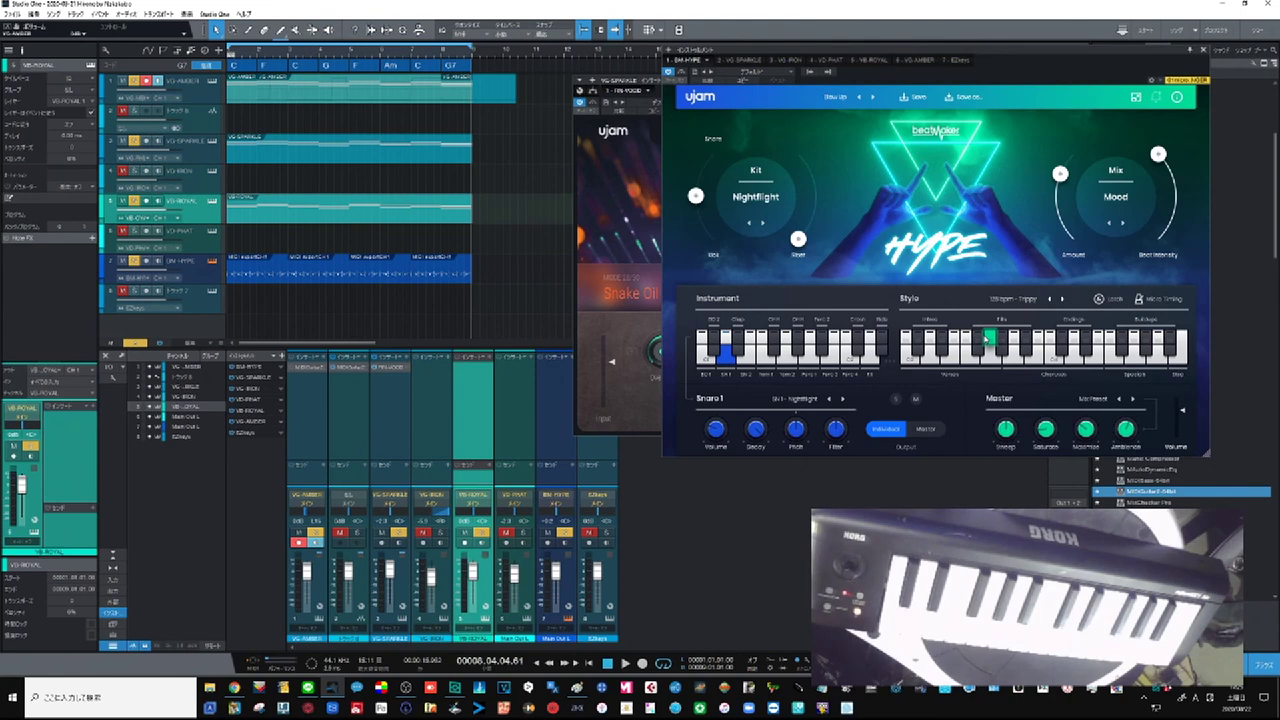